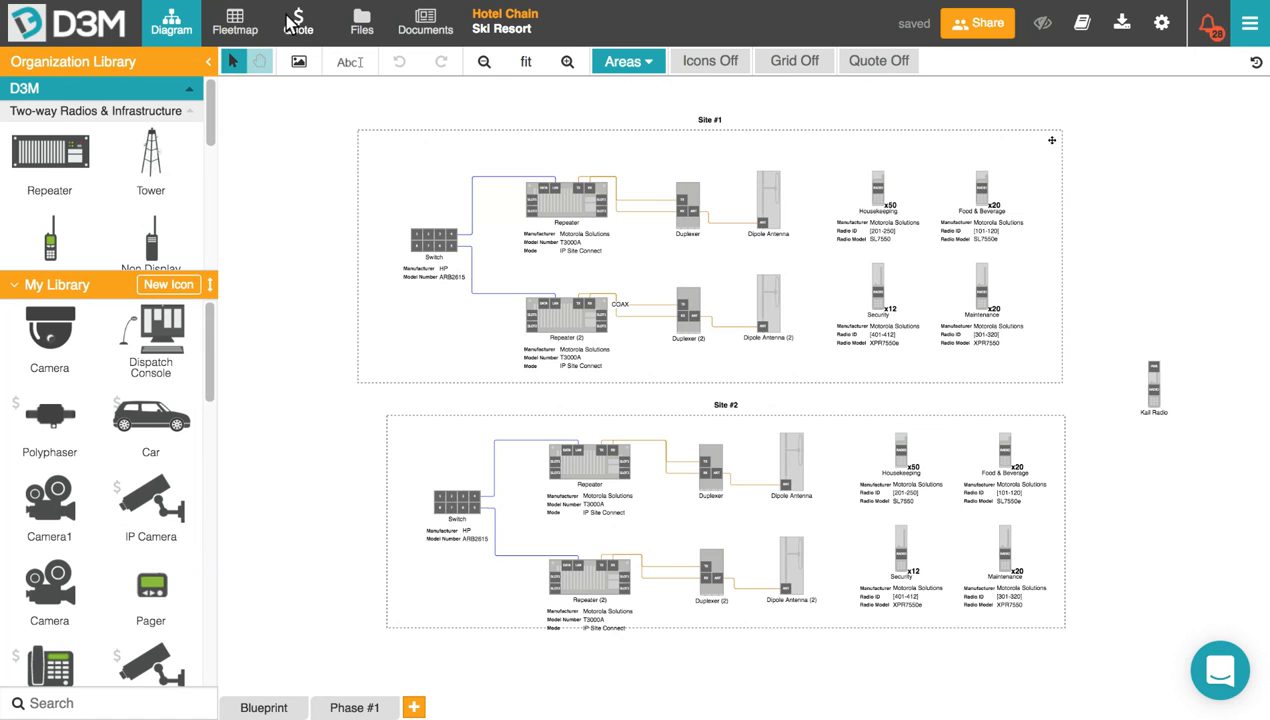
Create a new blank document titled "Sales Proposal" in the Ski Resort project.
{"action": "left_click", "coordinate": [427, 26]}
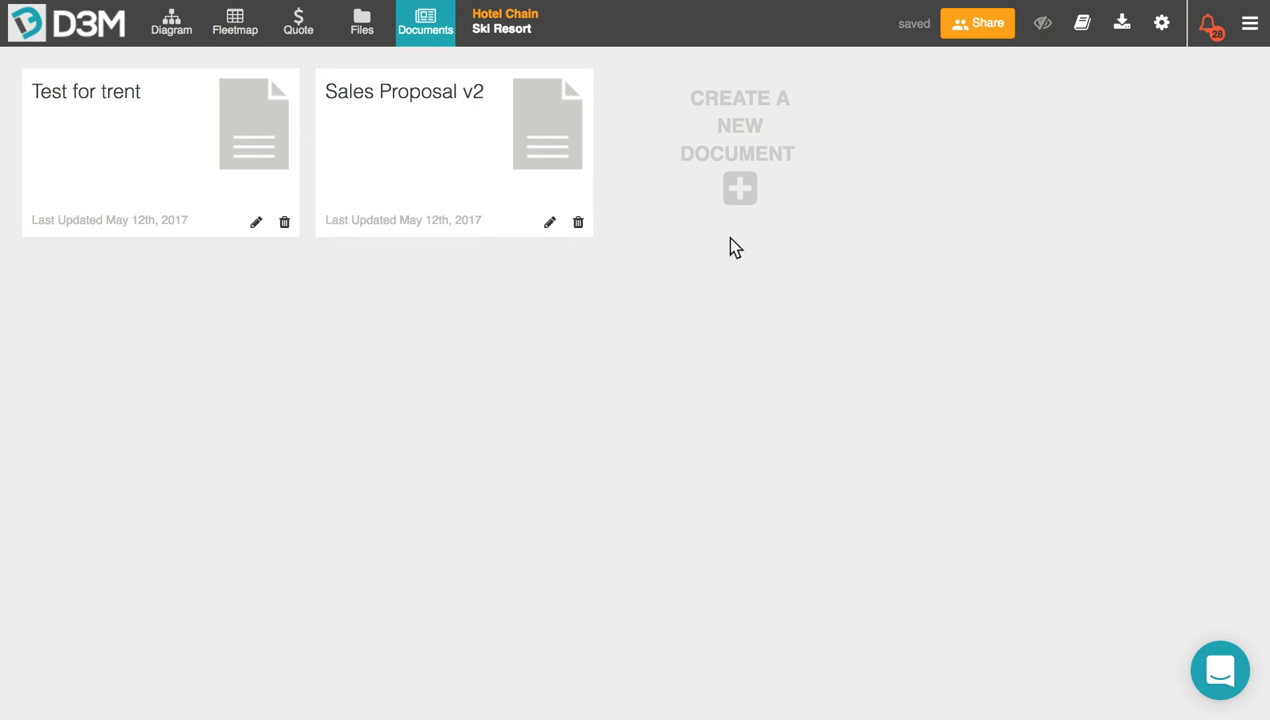
{"action": "left_click", "coordinate": [741, 196]}
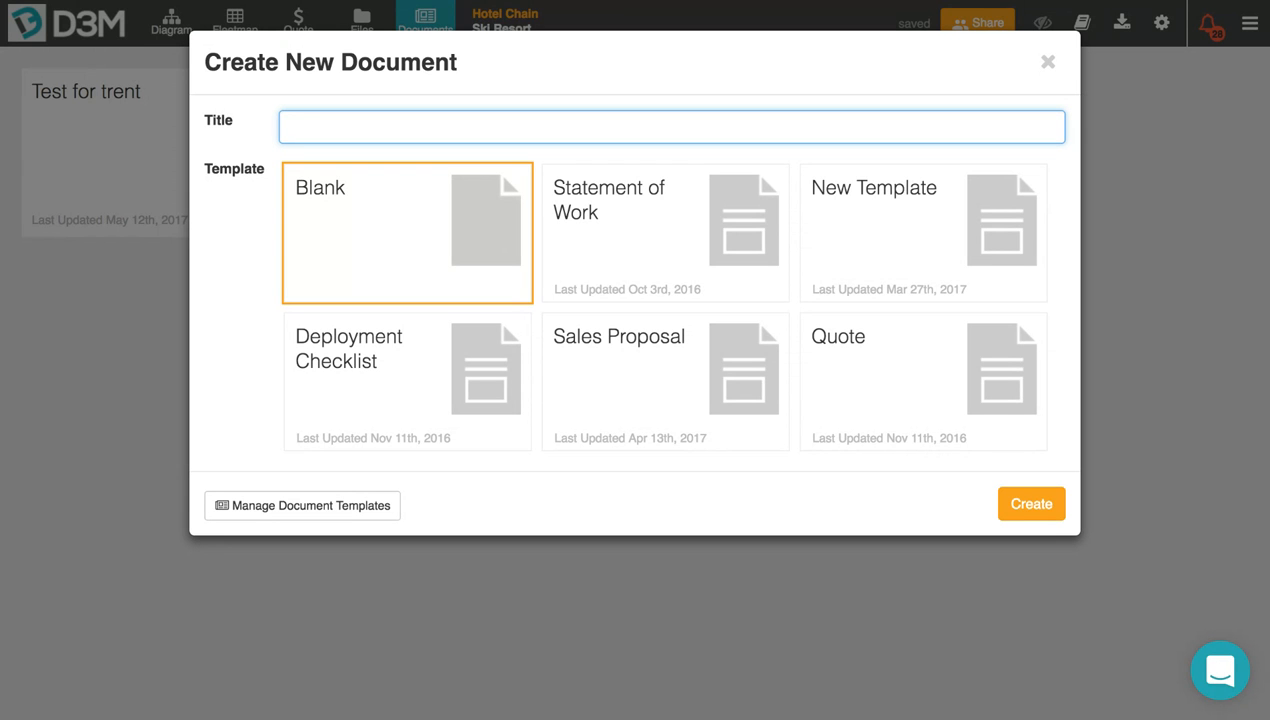
{"action": "left_click", "coordinate": [368, 128]}
{"action": "left_click", "coordinate": [371, 152]}
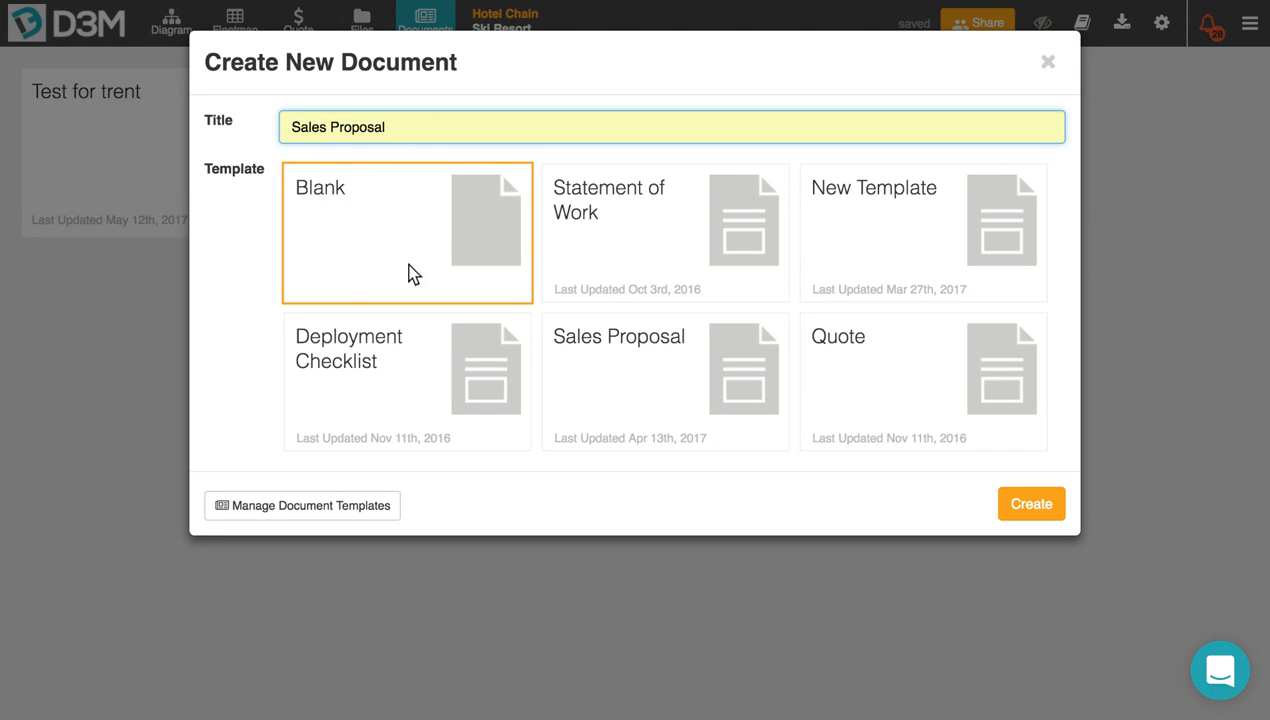
{"action": "left_click", "coordinate": [1038, 506]}
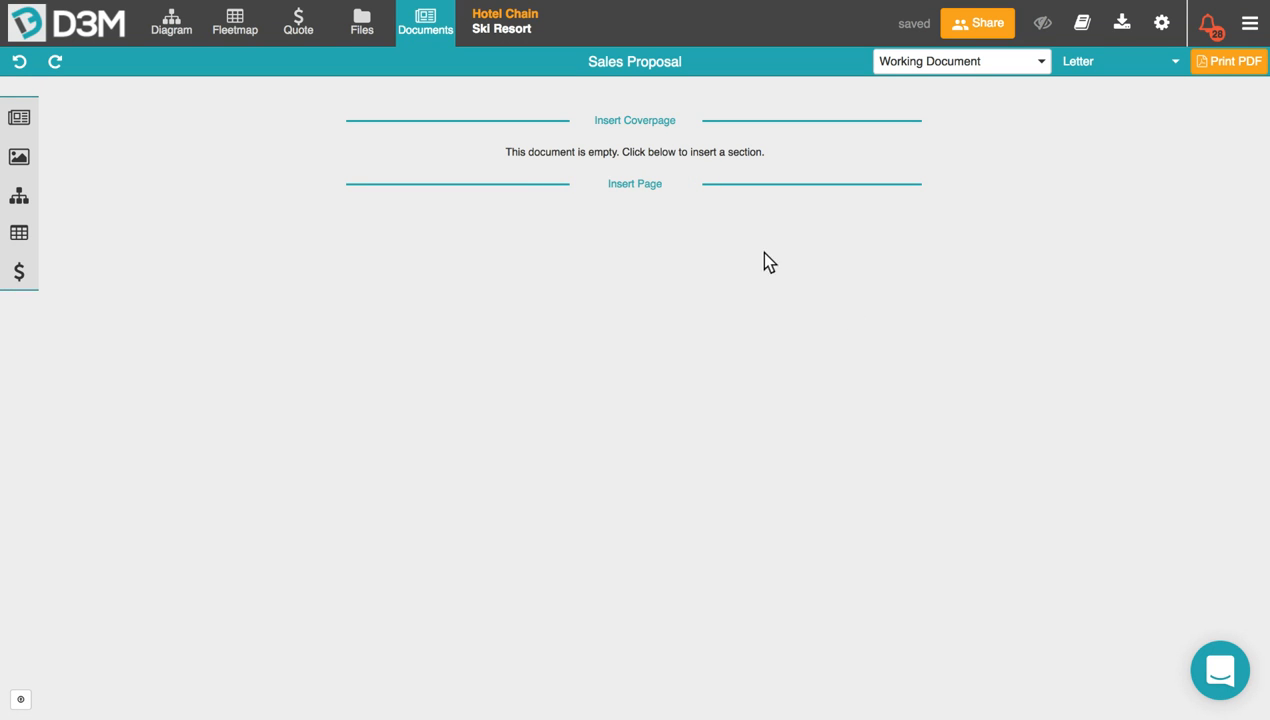
Insert a cover page in the document and add an empty page directly after it.
{"action": "left_click", "coordinate": [627, 124]}
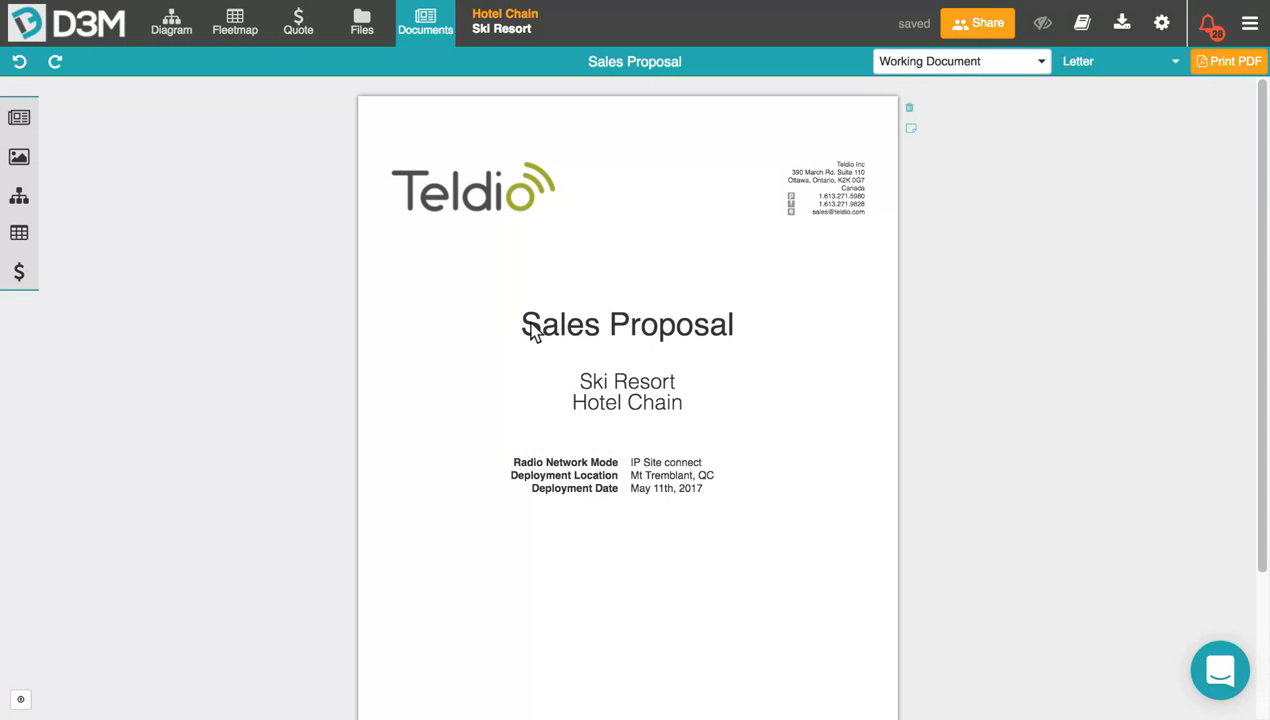
{"action": "scroll", "coordinate": [660, 482], "scroll_direction": "down", "scroll_amount": 3}
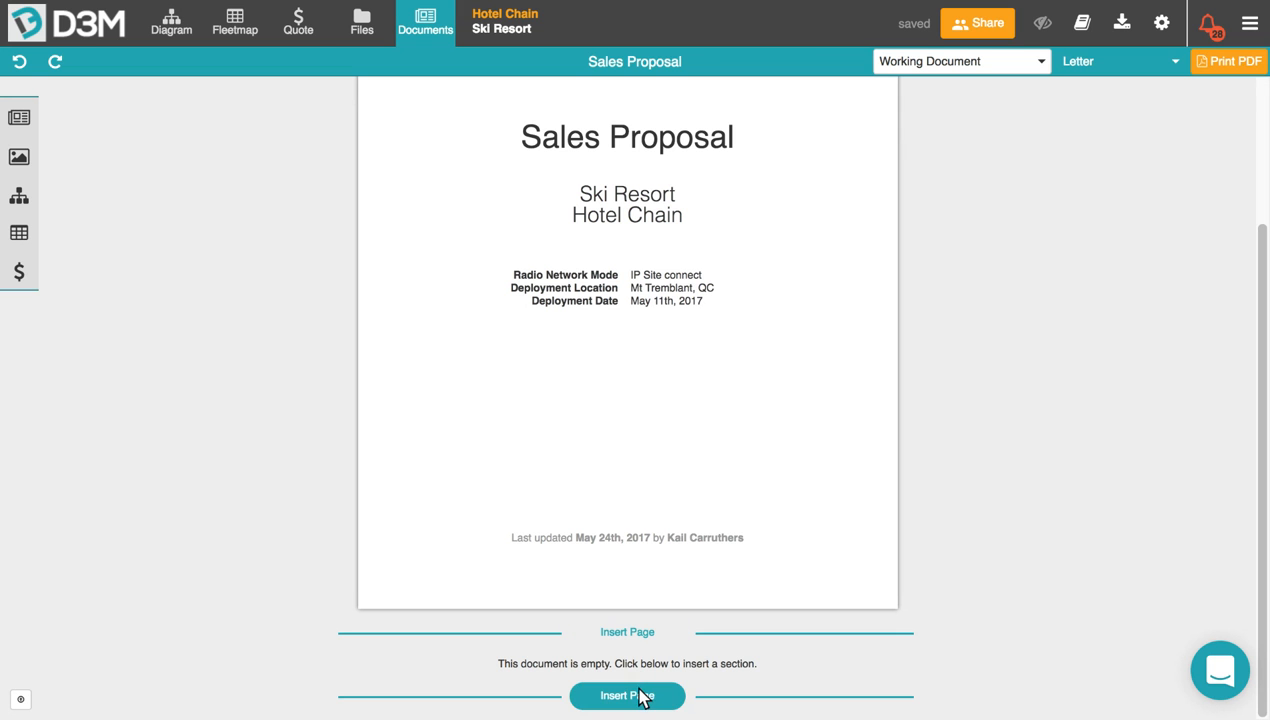
{"action": "left_click", "coordinate": [631, 638]}
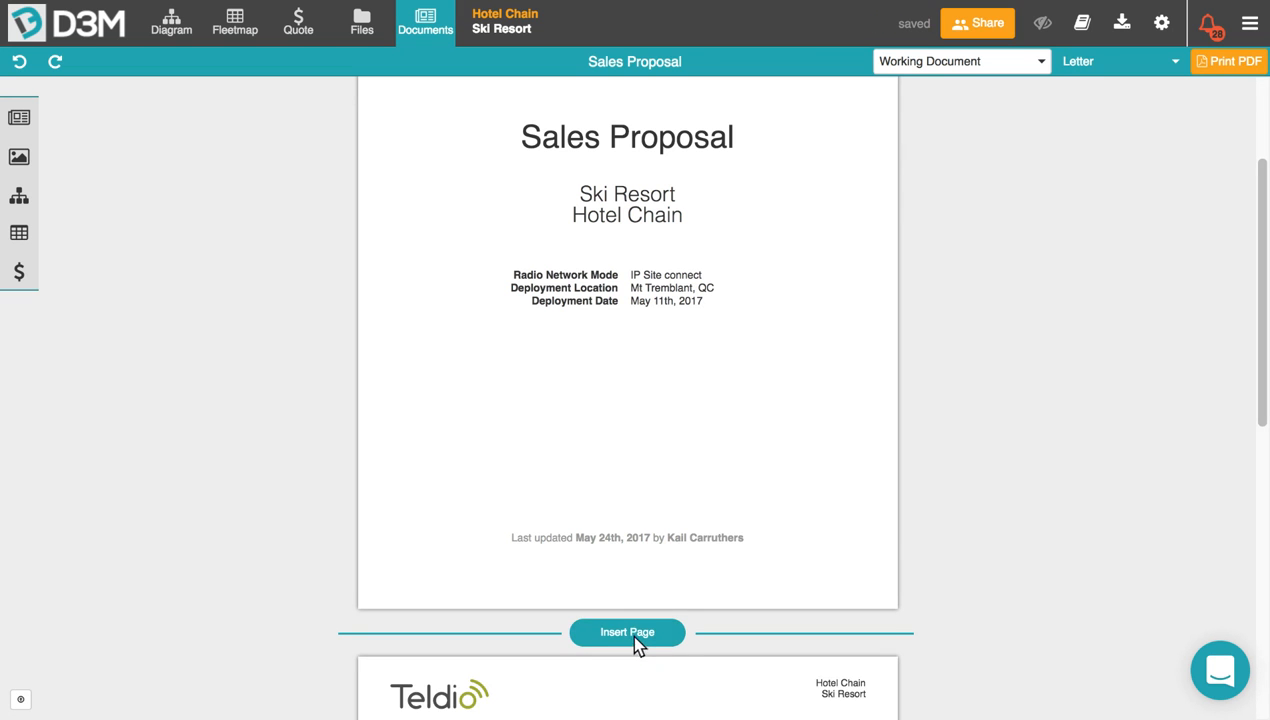
{"action": "scroll", "coordinate": [634, 636], "scroll_direction": "down", "scroll_amount": 1}
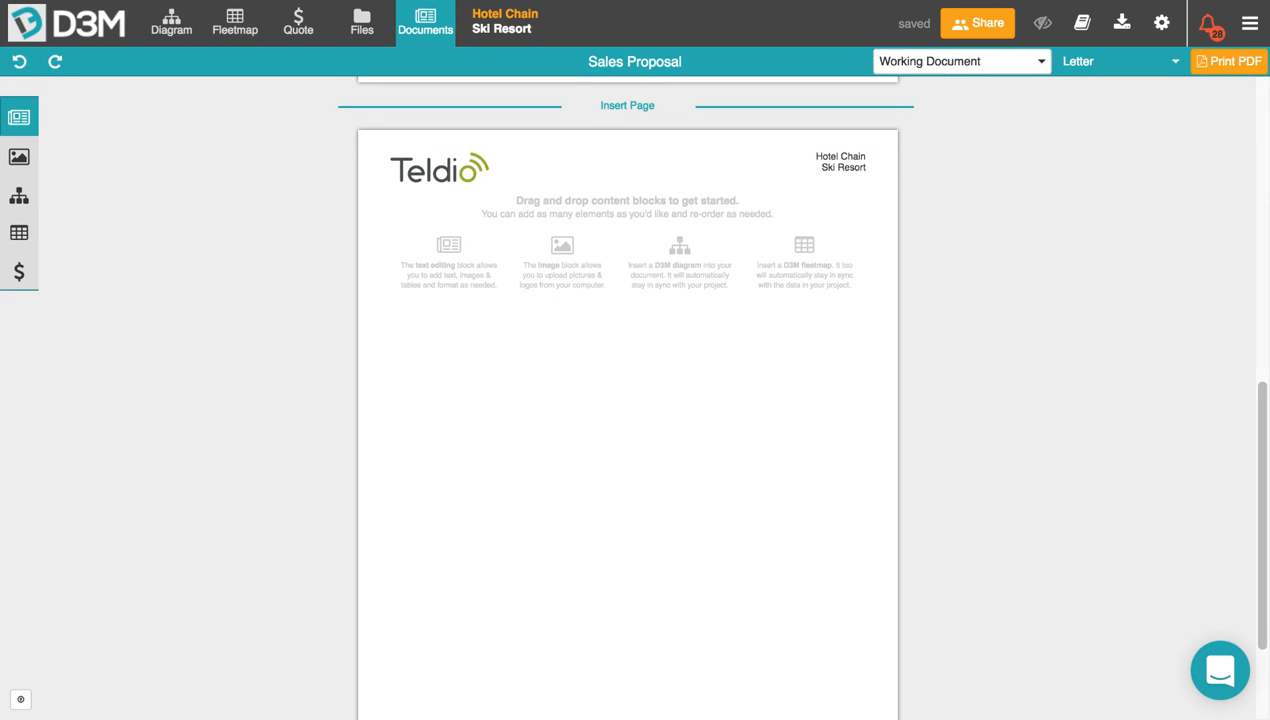
Place a text editing block on the empty page and open it for editing.
{"action": "left_click_drag", "start_coordinate": [23, 125], "coordinate": [578, 283]}
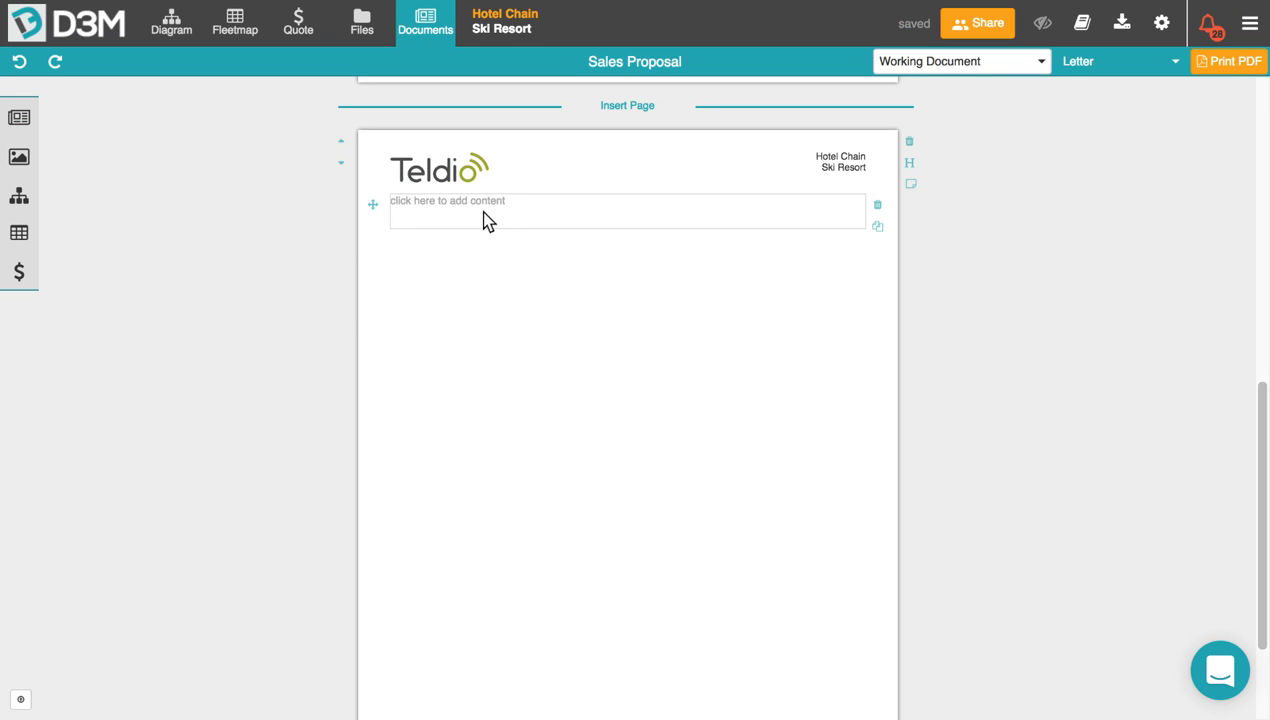
{"action": "left_click", "coordinate": [454, 210]}
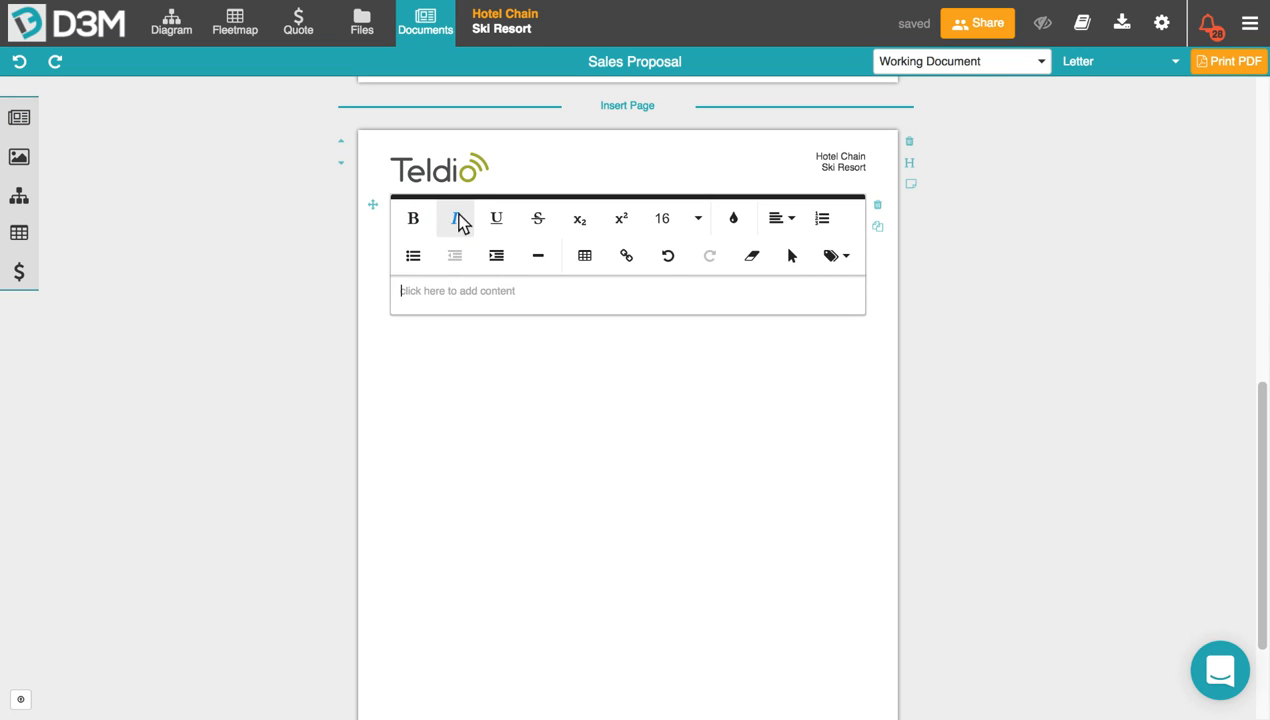
{"action": "left_click", "coordinate": [452, 220]}
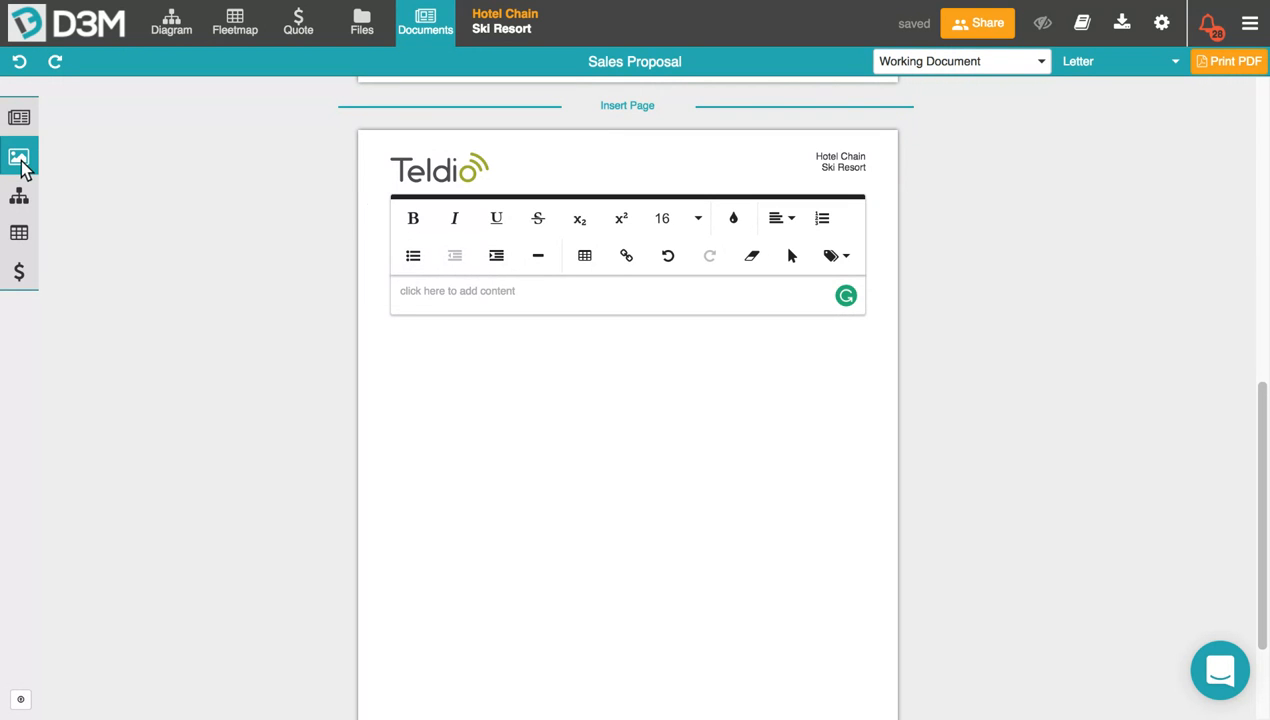
Add an image block beneath the text block, open its image upload prompt and dismiss it without choosing an image.
{"action": "left_click_drag", "start_coordinate": [24, 170], "coordinate": [513, 351]}
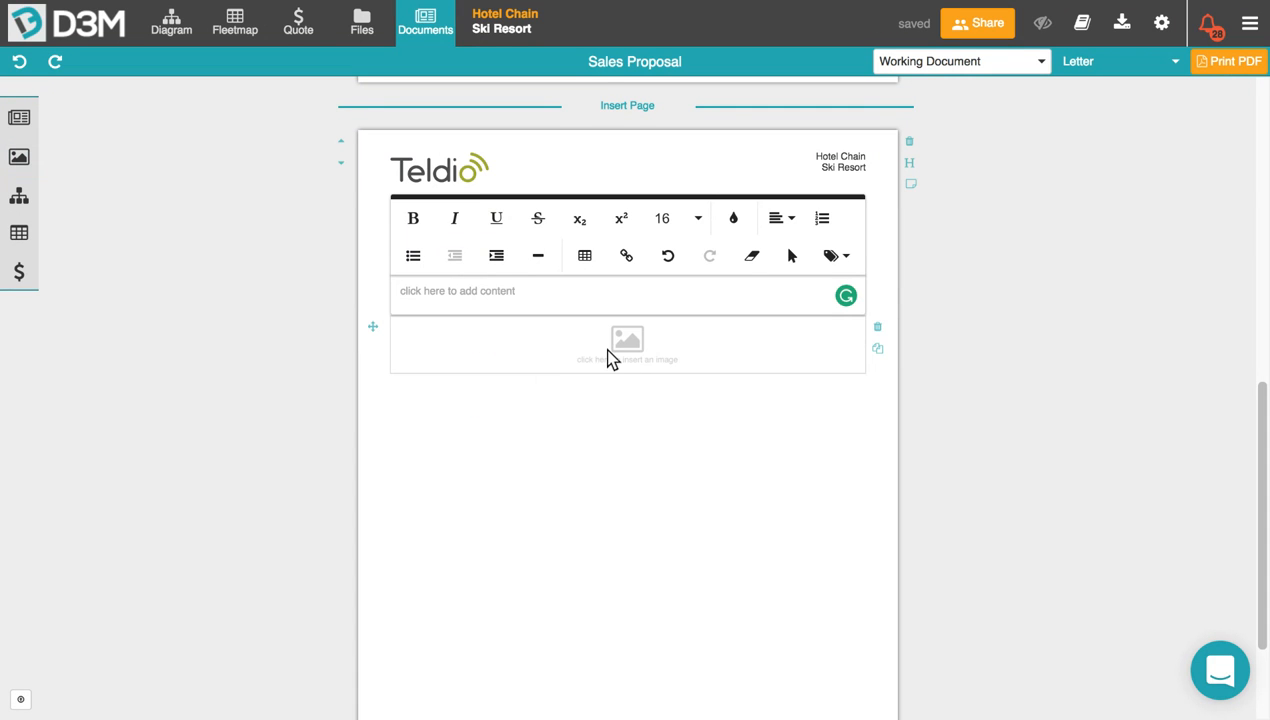
{"action": "left_click", "coordinate": [610, 357]}
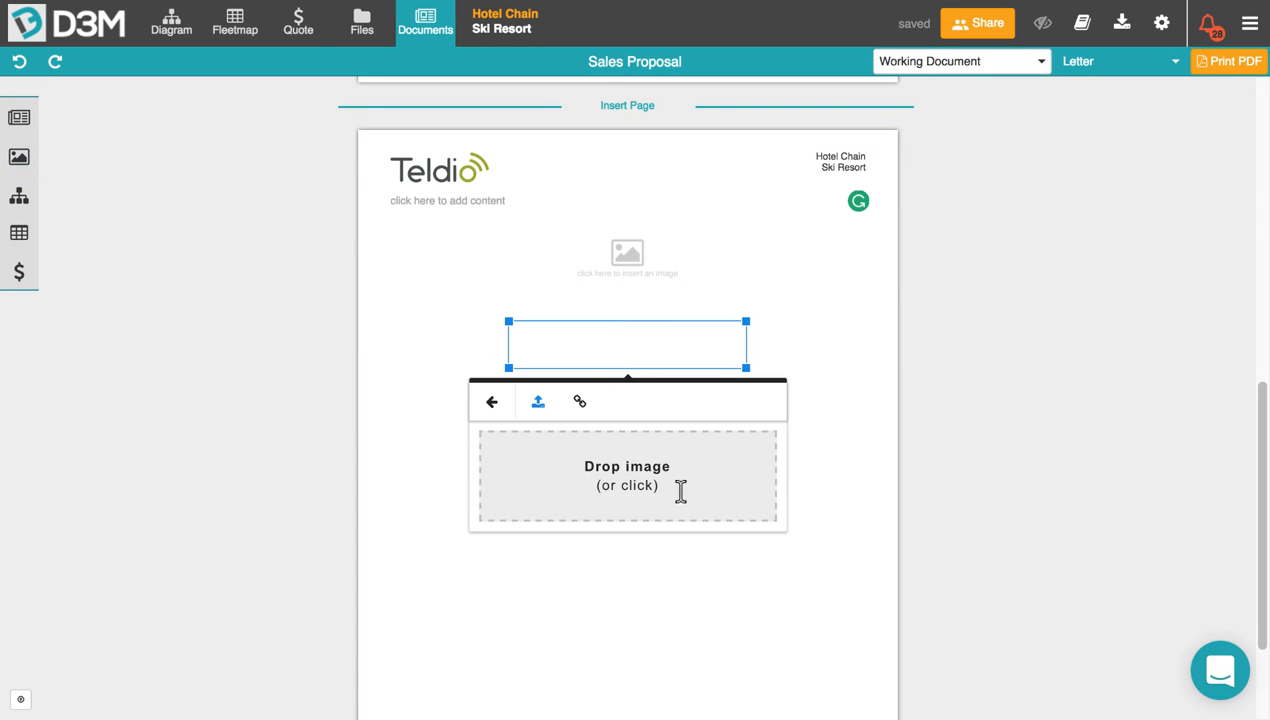
{"action": "left_click", "coordinate": [206, 267]}
Insert the project's quote below the image block and look over its sections and the cover page.
{"action": "scroll", "coordinate": [224, 268], "scroll_direction": "down", "scroll_amount": 1}
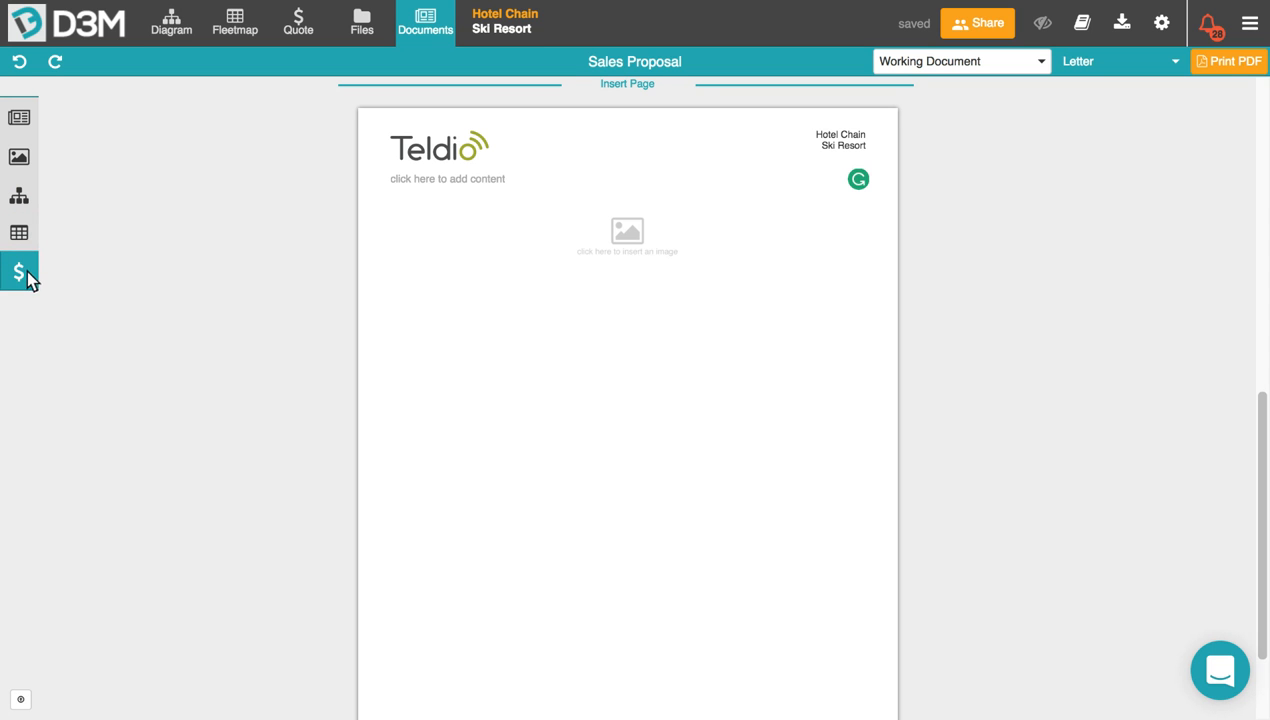
{"action": "left_click_drag", "start_coordinate": [28, 275], "coordinate": [595, 322]}
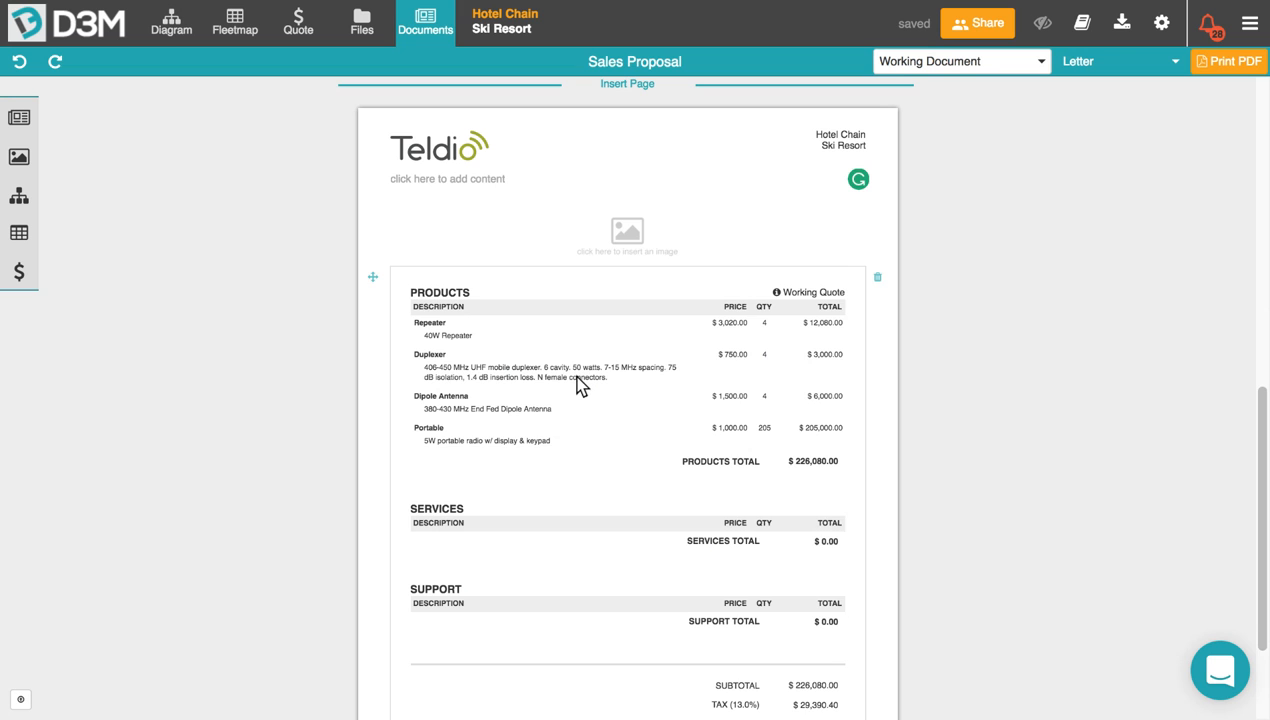
{"action": "scroll", "coordinate": [575, 377], "scroll_direction": "down", "scroll_amount": 2}
{"action": "scroll", "coordinate": [569, 358], "scroll_direction": "down", "scroll_amount": 1}
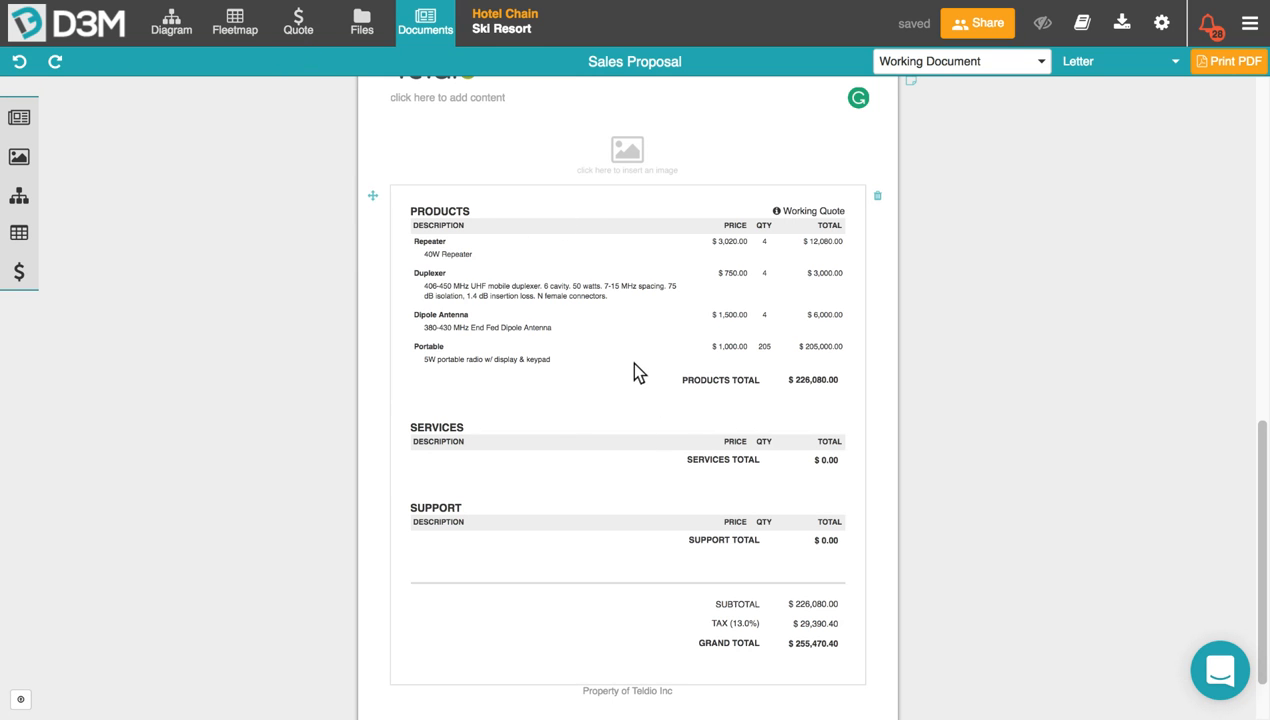
{"action": "scroll", "coordinate": [629, 305], "scroll_direction": "up", "scroll_amount": 3}
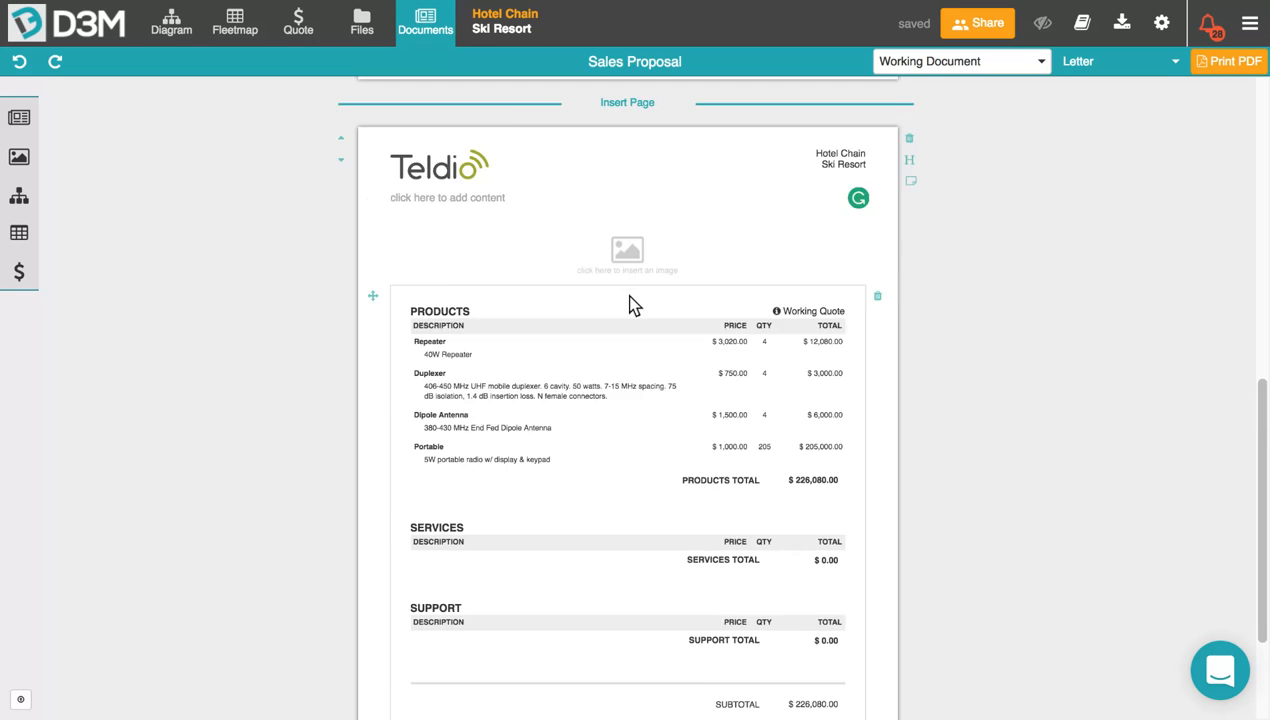
{"action": "scroll", "coordinate": [631, 306], "scroll_direction": "up", "scroll_amount": 5}
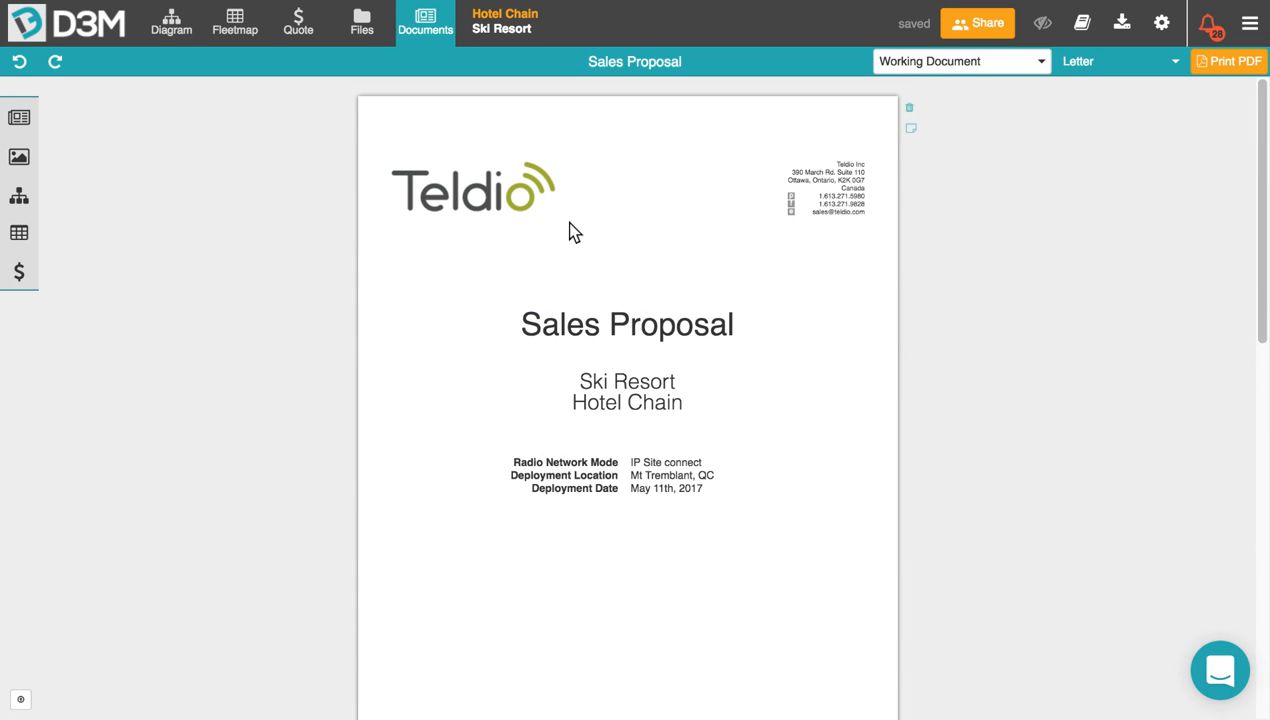
{"action": "left_click", "coordinate": [22, 702]}
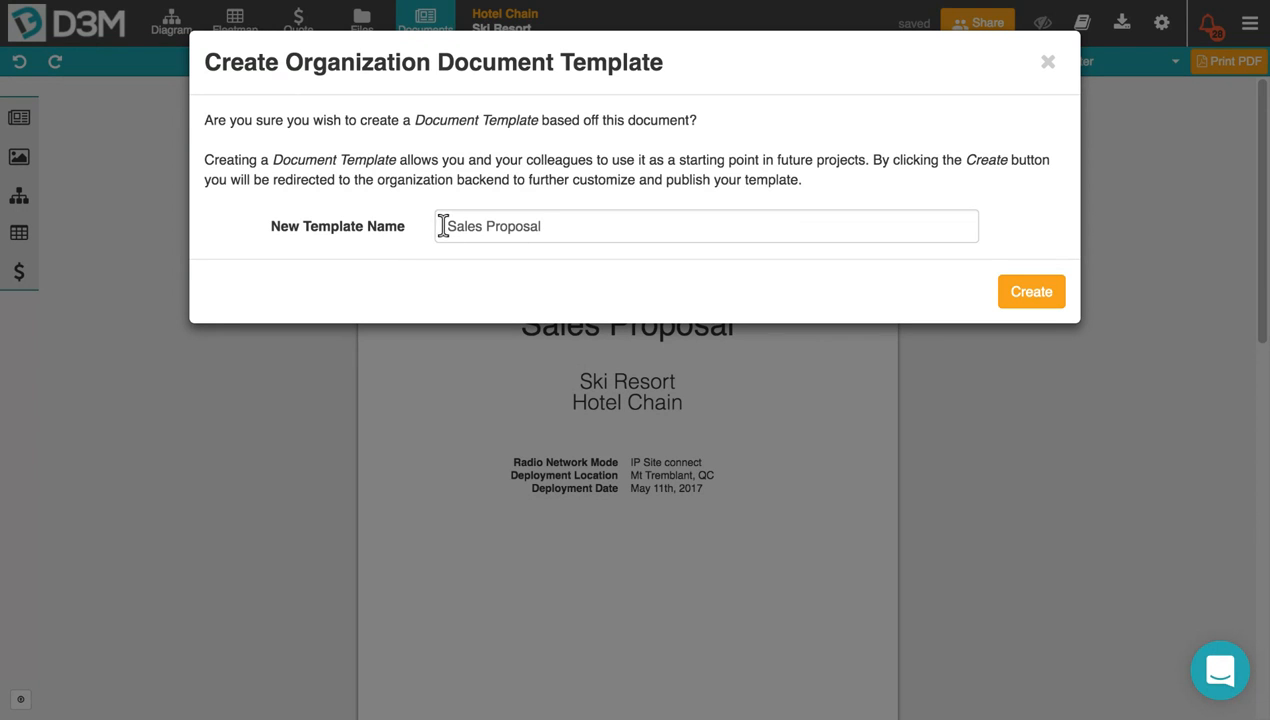
{"action": "left_click_drag", "start_coordinate": [440, 226], "coordinate": [565, 218]}
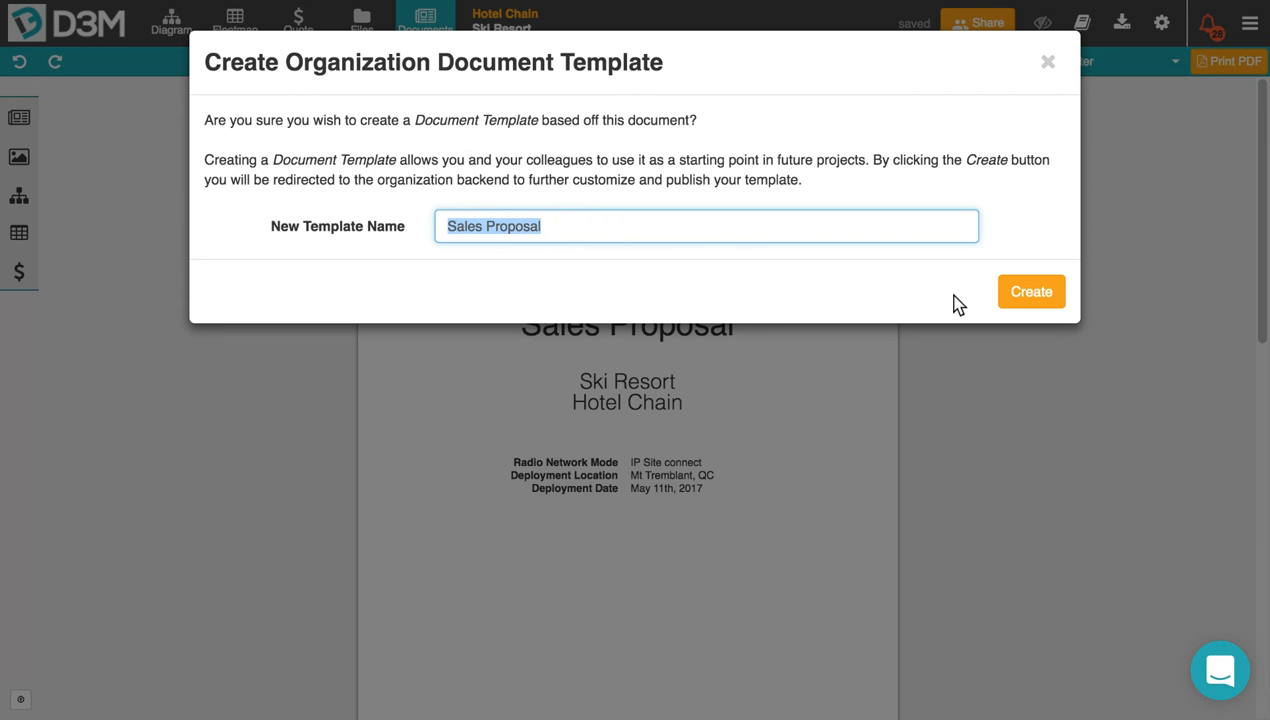
{"action": "left_click", "coordinate": [1047, 64]}
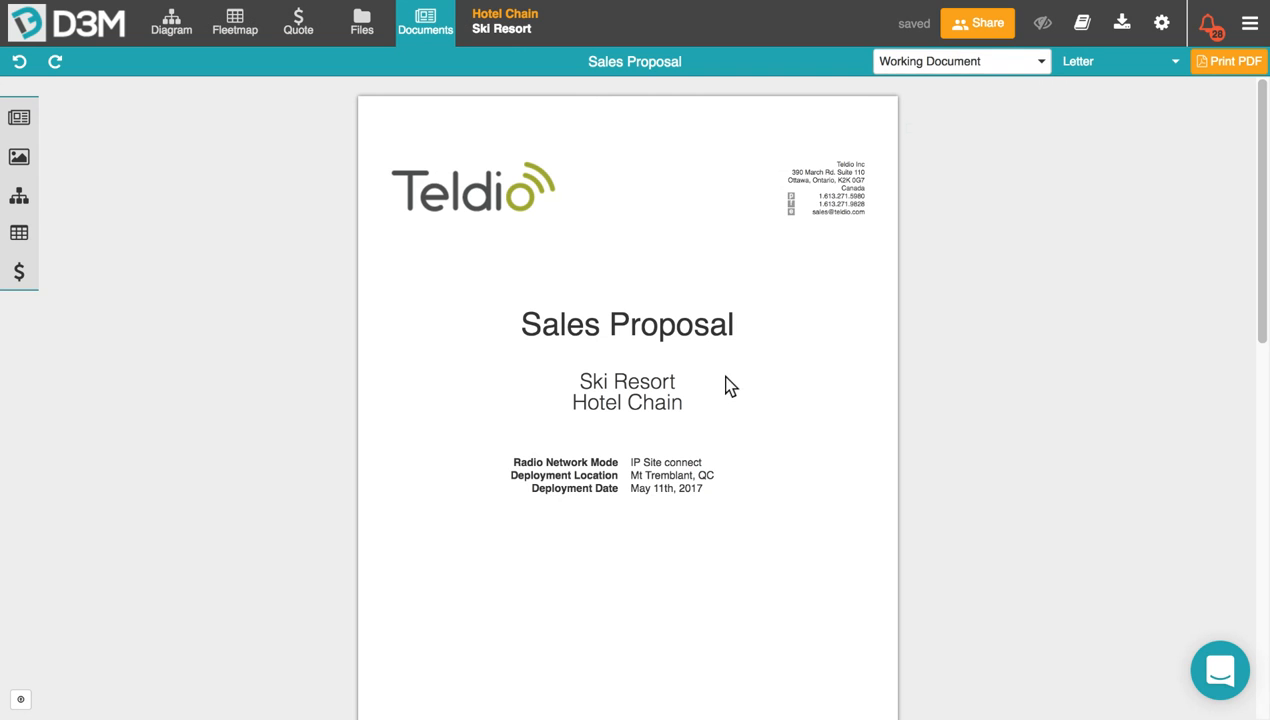
Save a snapshot of the working document named "V1".
{"action": "scroll", "coordinate": [623, 313], "scroll_direction": "down", "scroll_amount": 8}
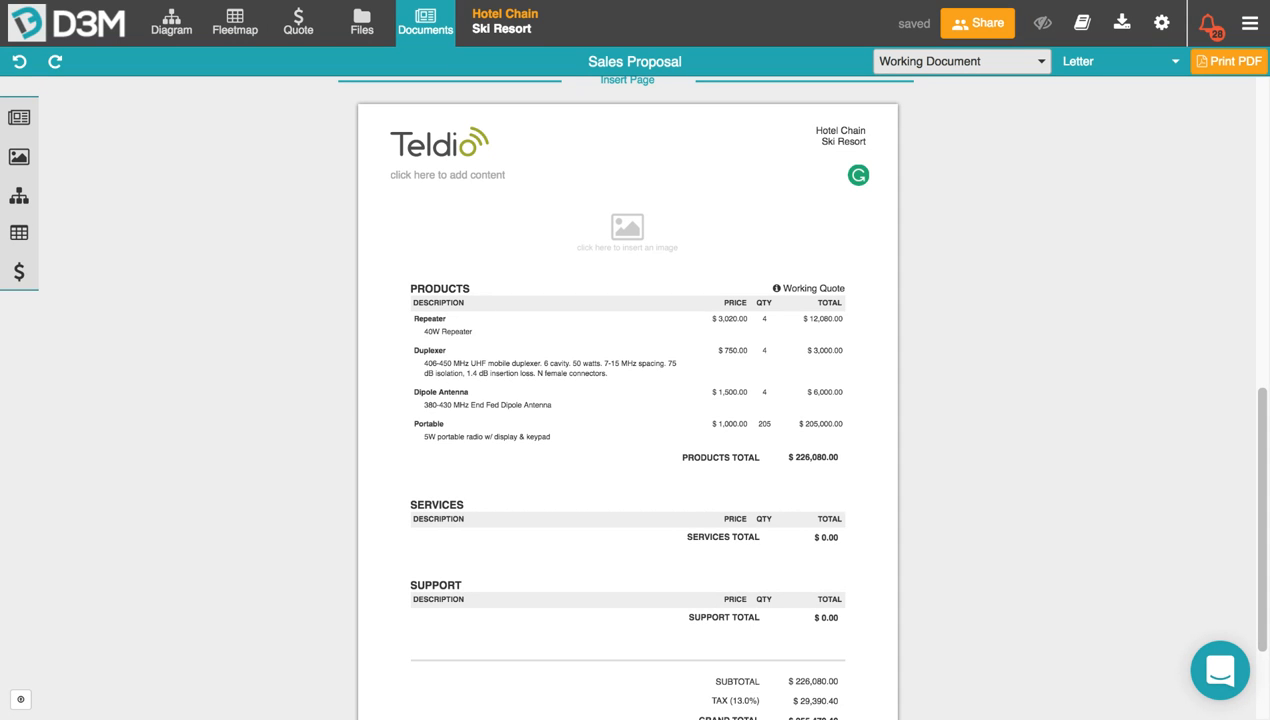
{"action": "left_click", "coordinate": [1034, 62]}
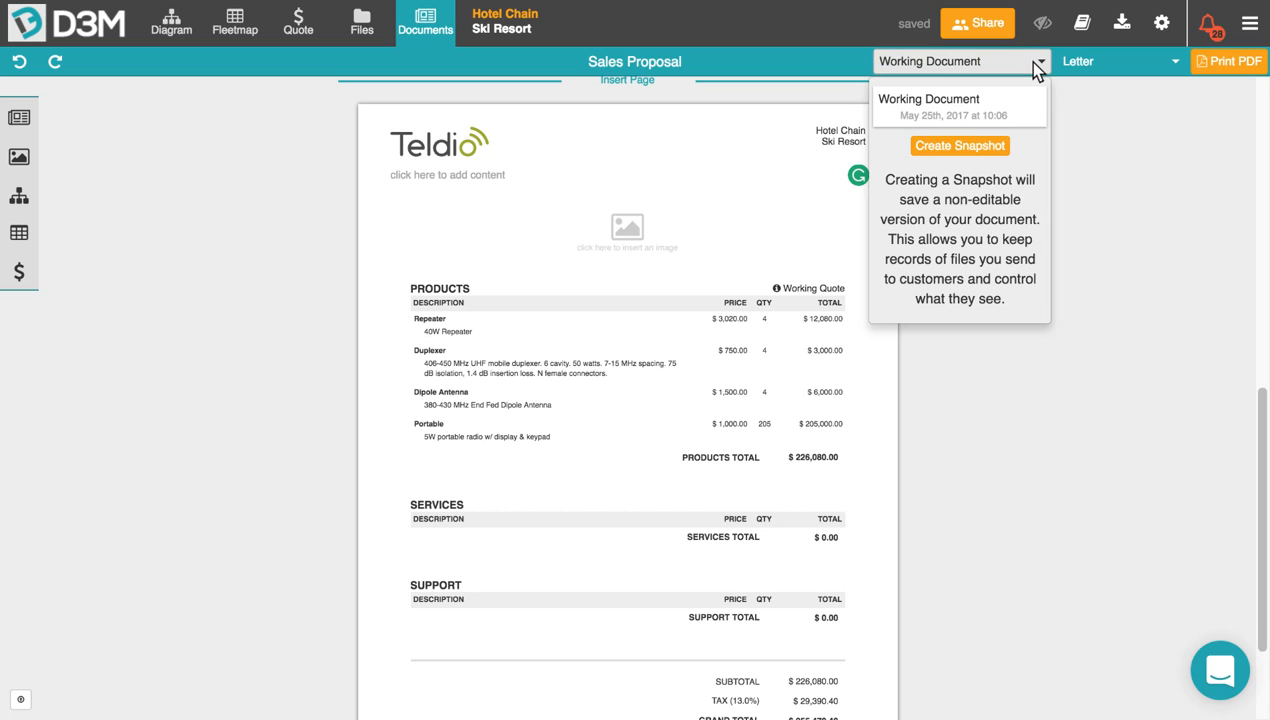
{"action": "left_click", "coordinate": [972, 155]}
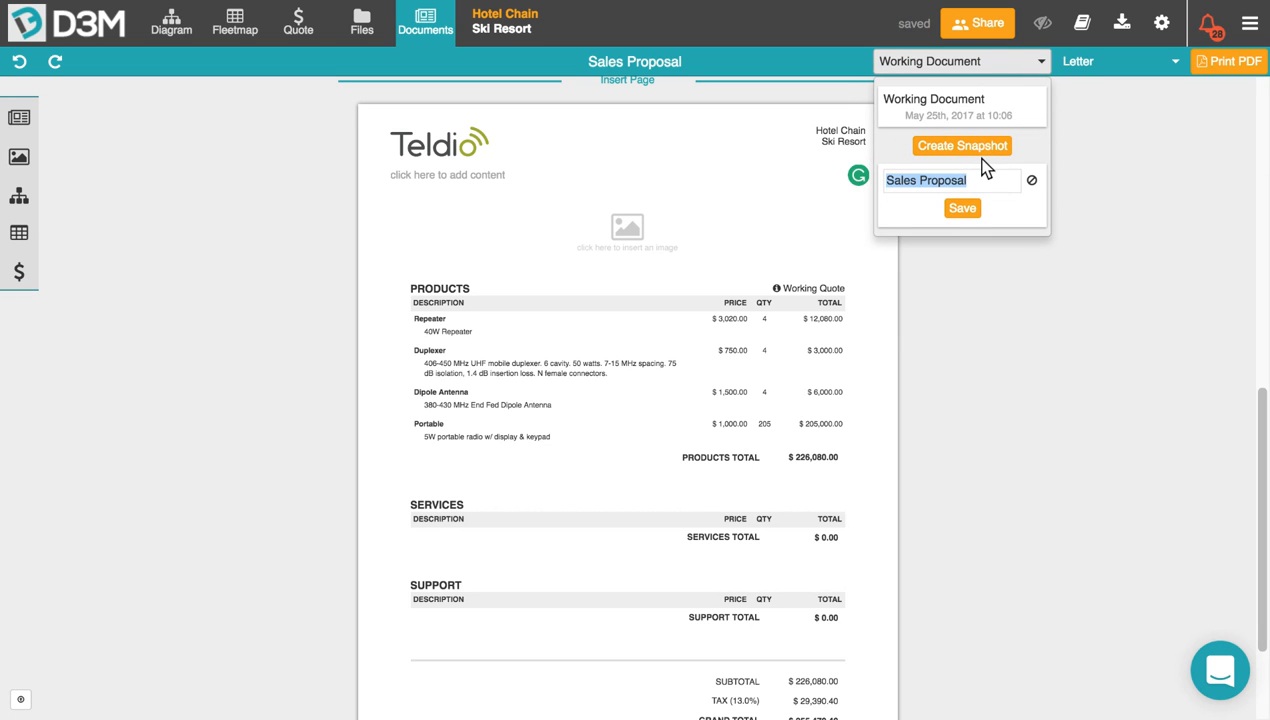
{"action": "type", "text": "V1"}
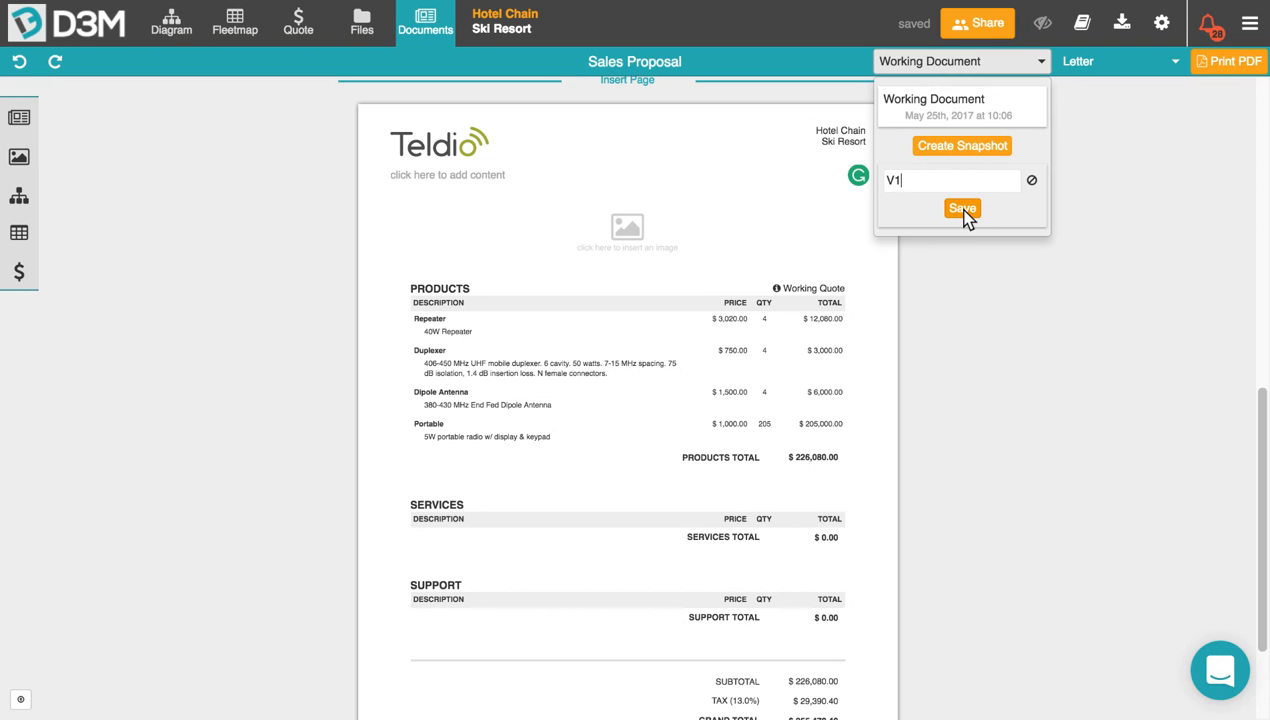
{"action": "left_click", "coordinate": [965, 212]}
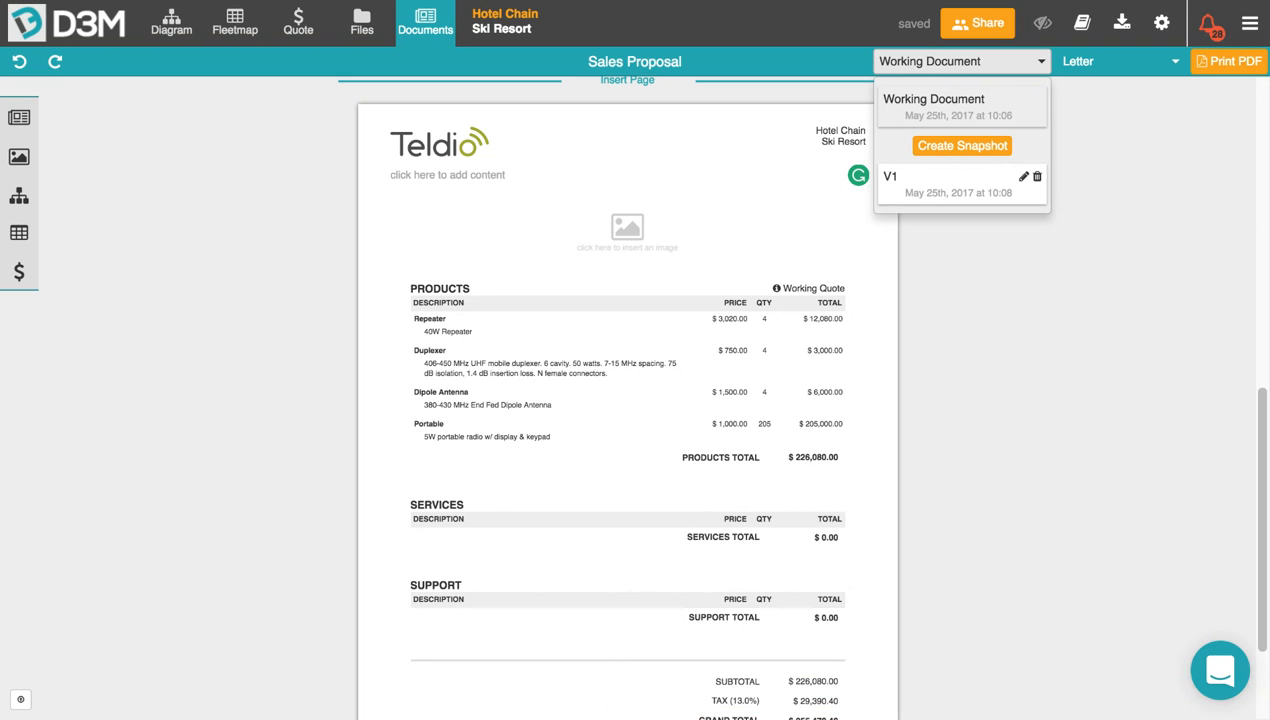
Insert the project's network diagram below the quote's grand total in the working document.
{"action": "scroll", "coordinate": [312, 311], "scroll_direction": "down", "scroll_amount": 3}
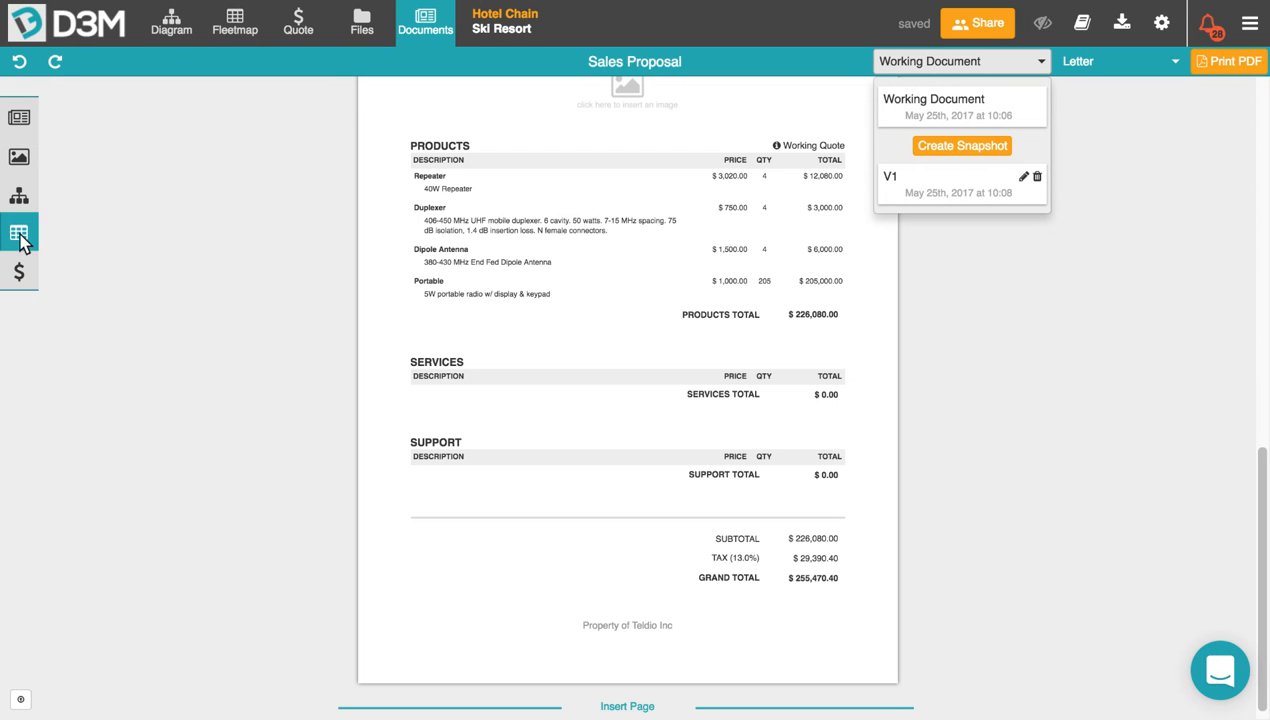
{"action": "left_click_drag", "start_coordinate": [19, 199], "coordinate": [610, 635]}
{"action": "scroll", "coordinate": [648, 632], "scroll_direction": "down", "scroll_amount": 5}
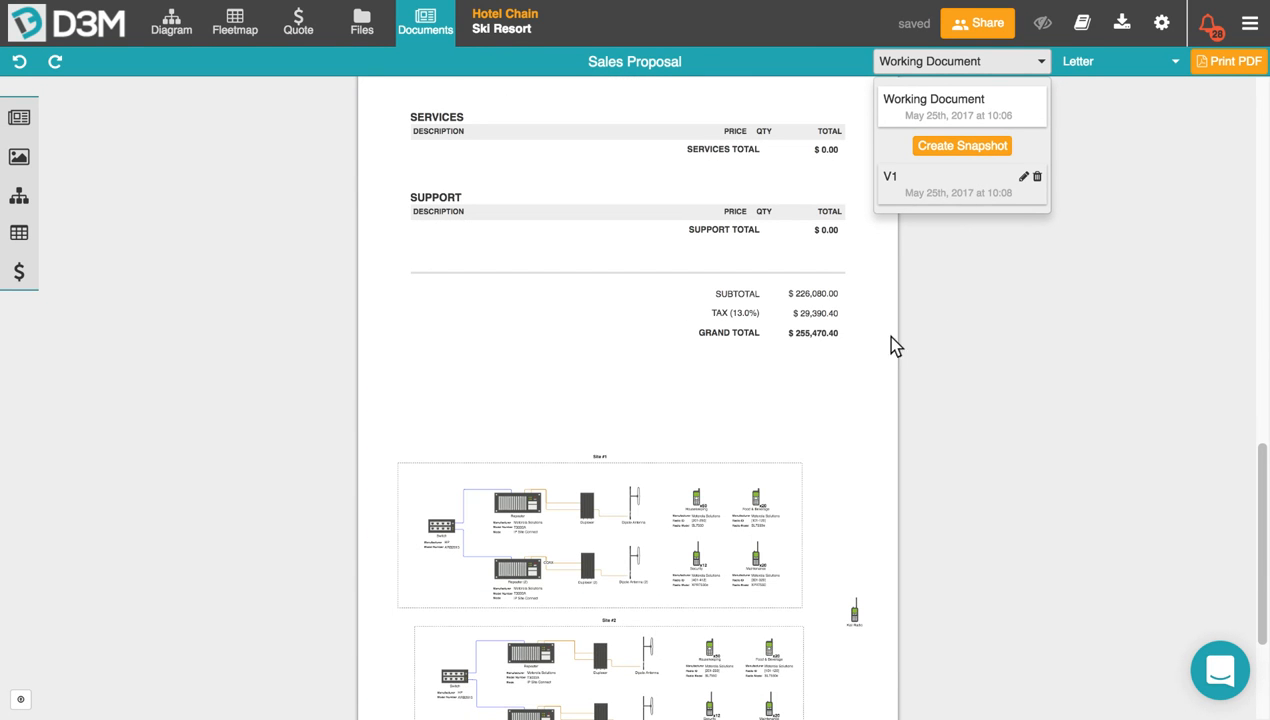
{"action": "scroll", "coordinate": [879, 448], "scroll_direction": "down", "scroll_amount": 1}
{"action": "scroll", "coordinate": [900, 400], "scroll_direction": "down", "scroll_amount": 4}
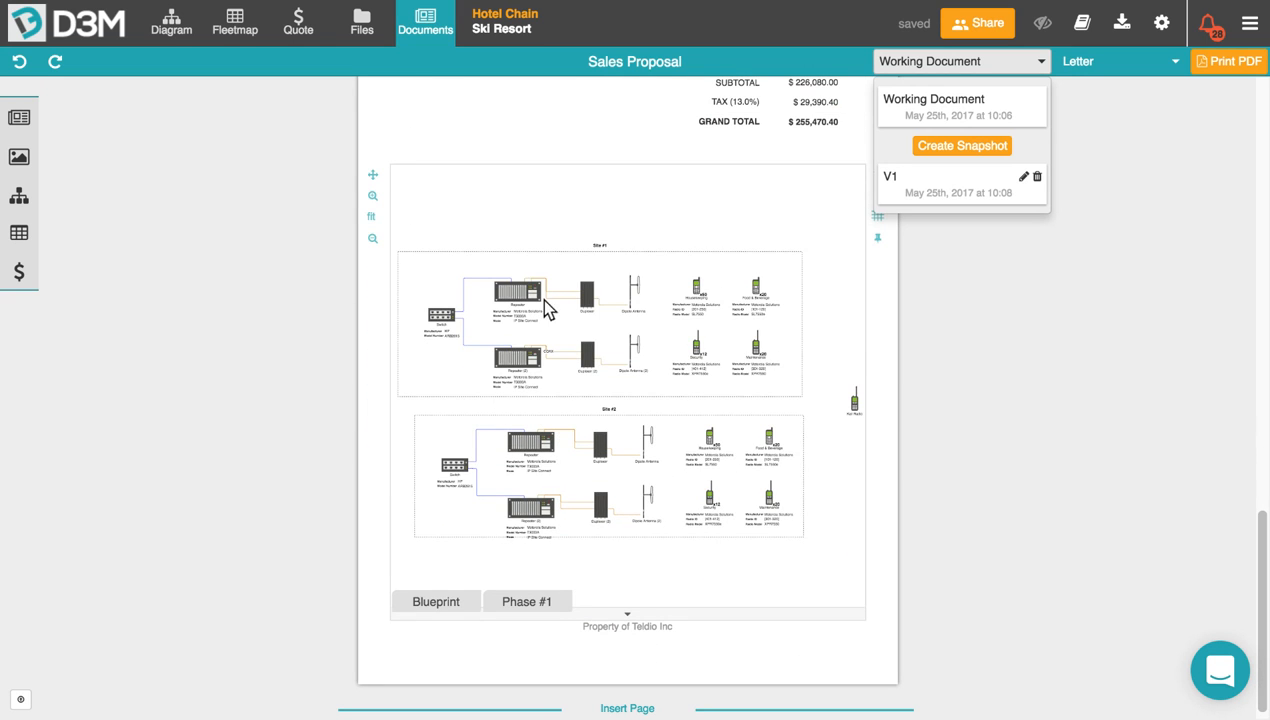
Open the V1 snapshot and check its pages for the quote and diagram content.
{"action": "left_click", "coordinate": [936, 188]}
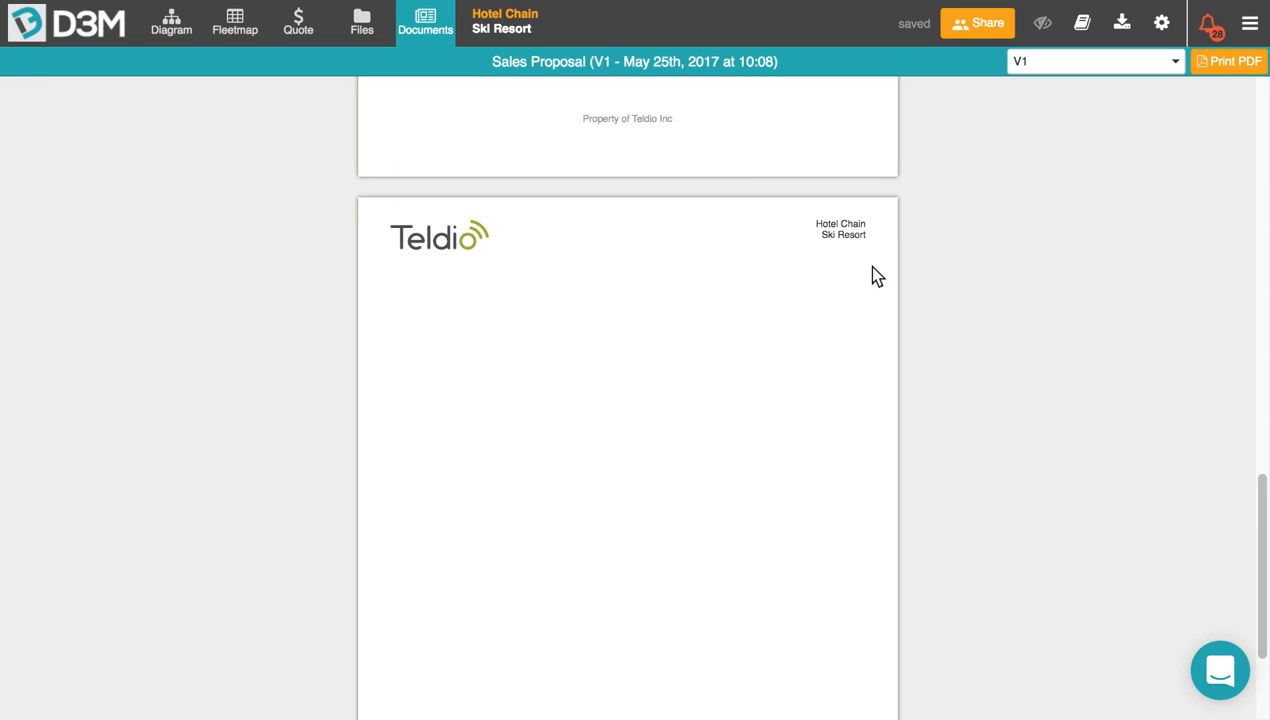
{"action": "scroll", "coordinate": [728, 295], "scroll_direction": "up", "scroll_amount": 10}
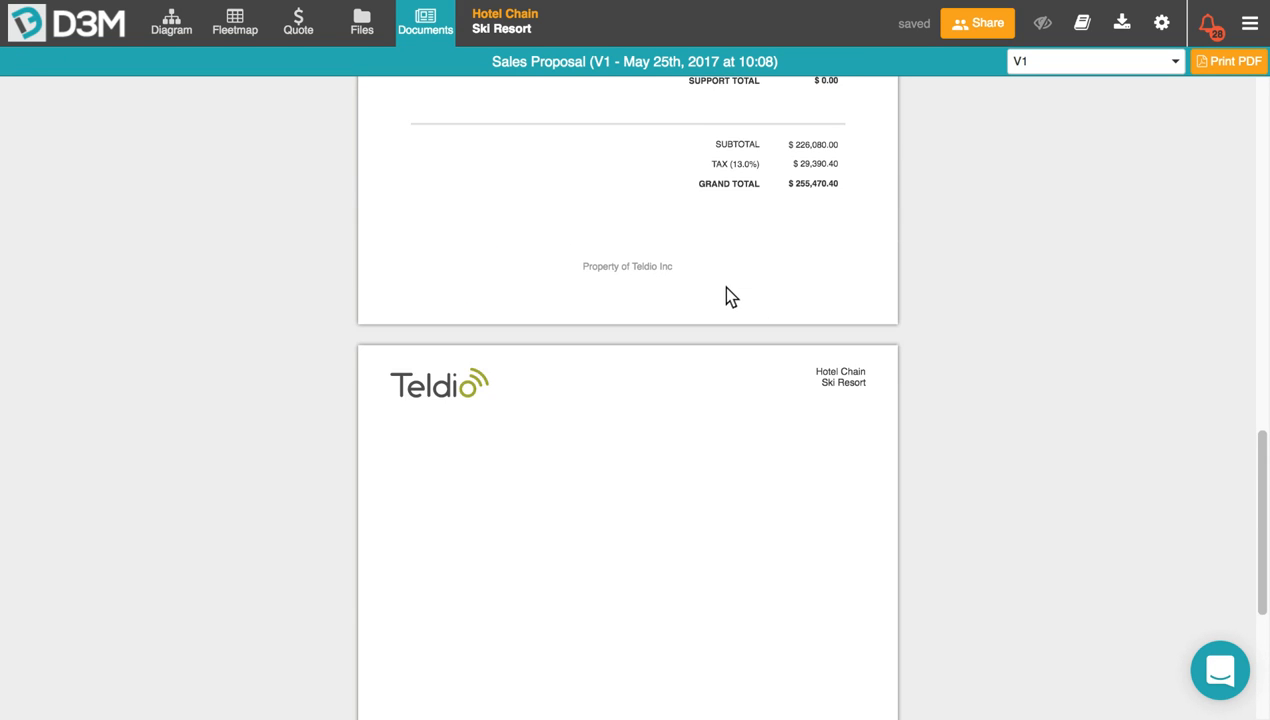
{"action": "scroll", "coordinate": [726, 295], "scroll_direction": "up", "scroll_amount": 2}
Return to the Working Document version and view the diagram below the quote.
{"action": "left_click", "coordinate": [1086, 62]}
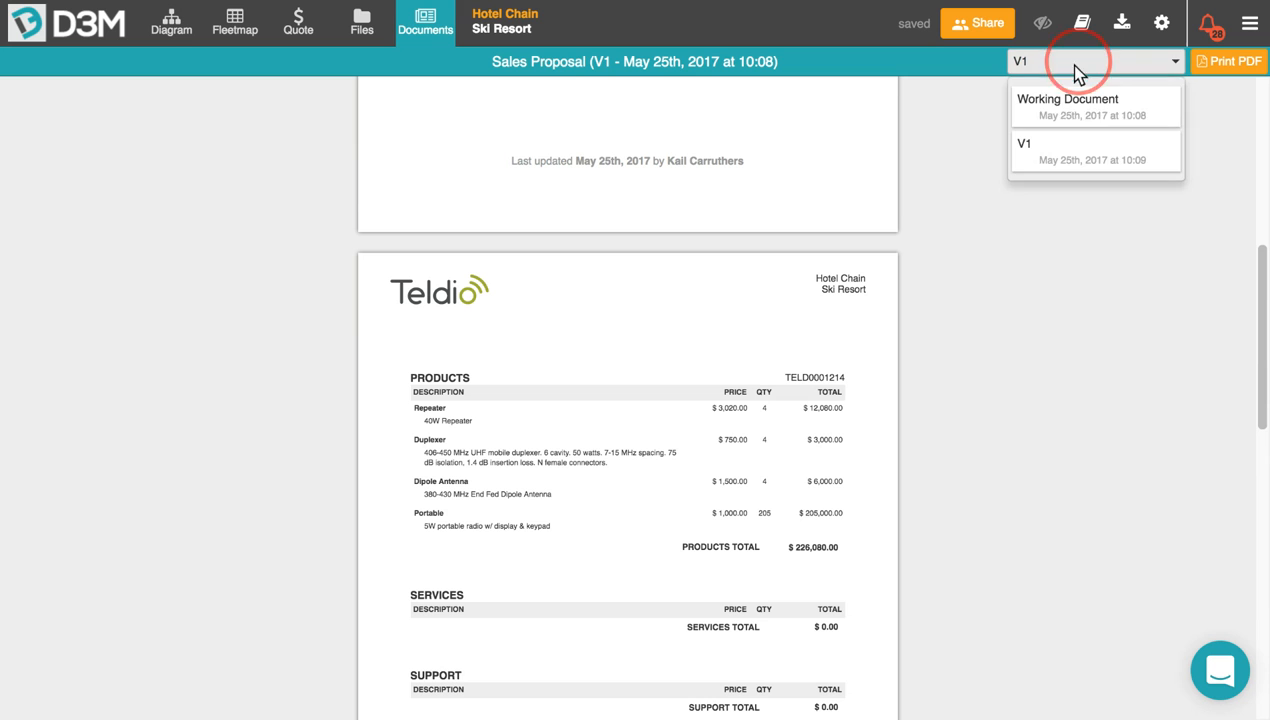
{"action": "left_click", "coordinate": [1058, 101]}
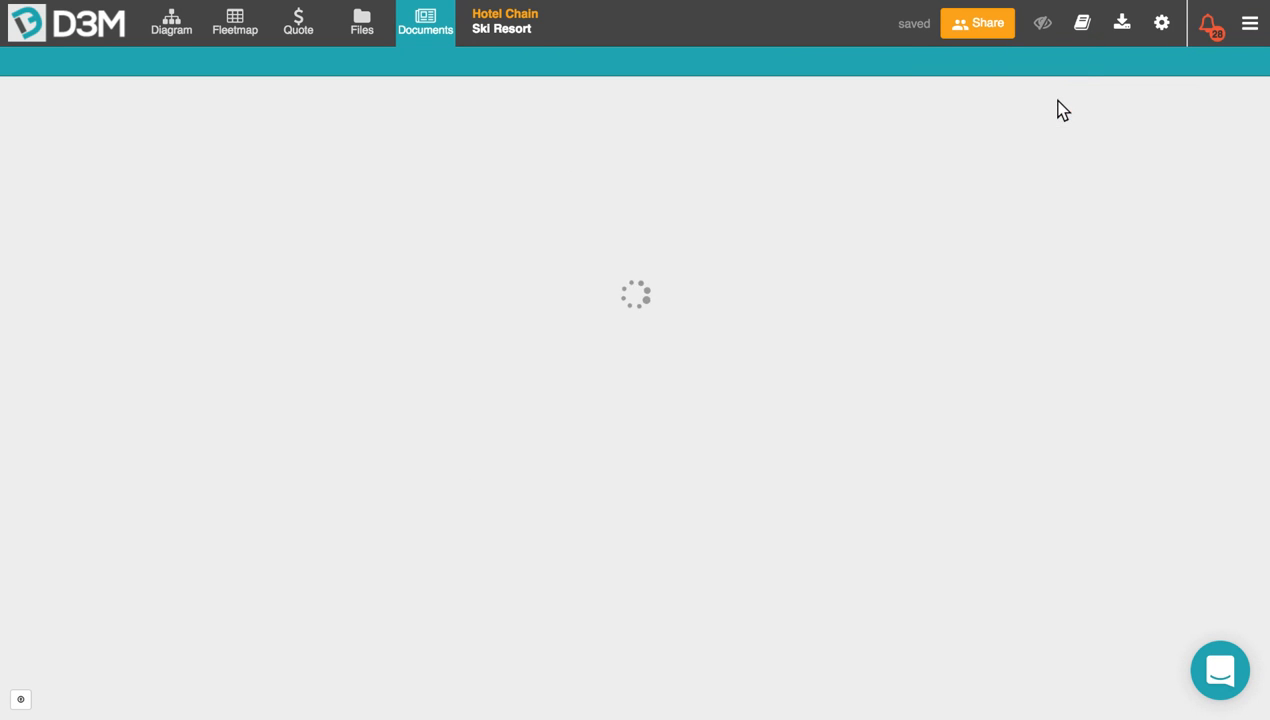
{"action": "scroll", "coordinate": [643, 336], "scroll_direction": "down", "scroll_amount": 15}
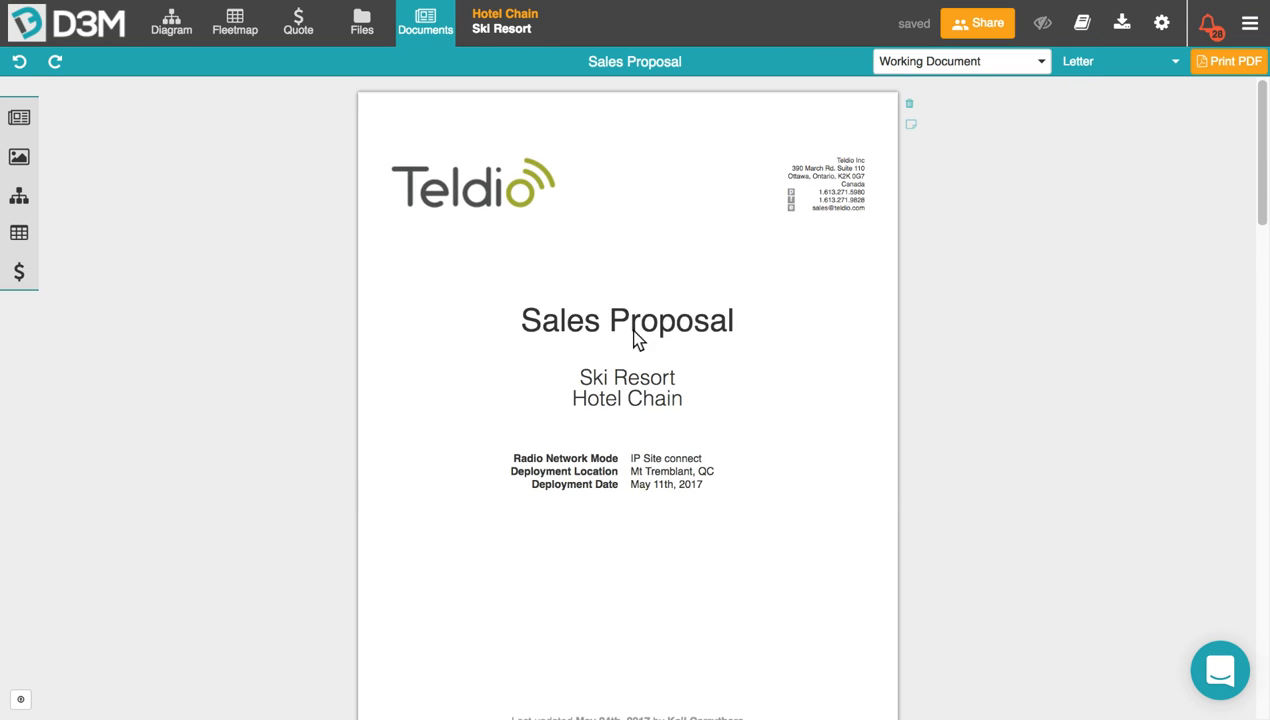
{"action": "scroll", "coordinate": [643, 336], "scroll_direction": "down", "scroll_amount": 3}
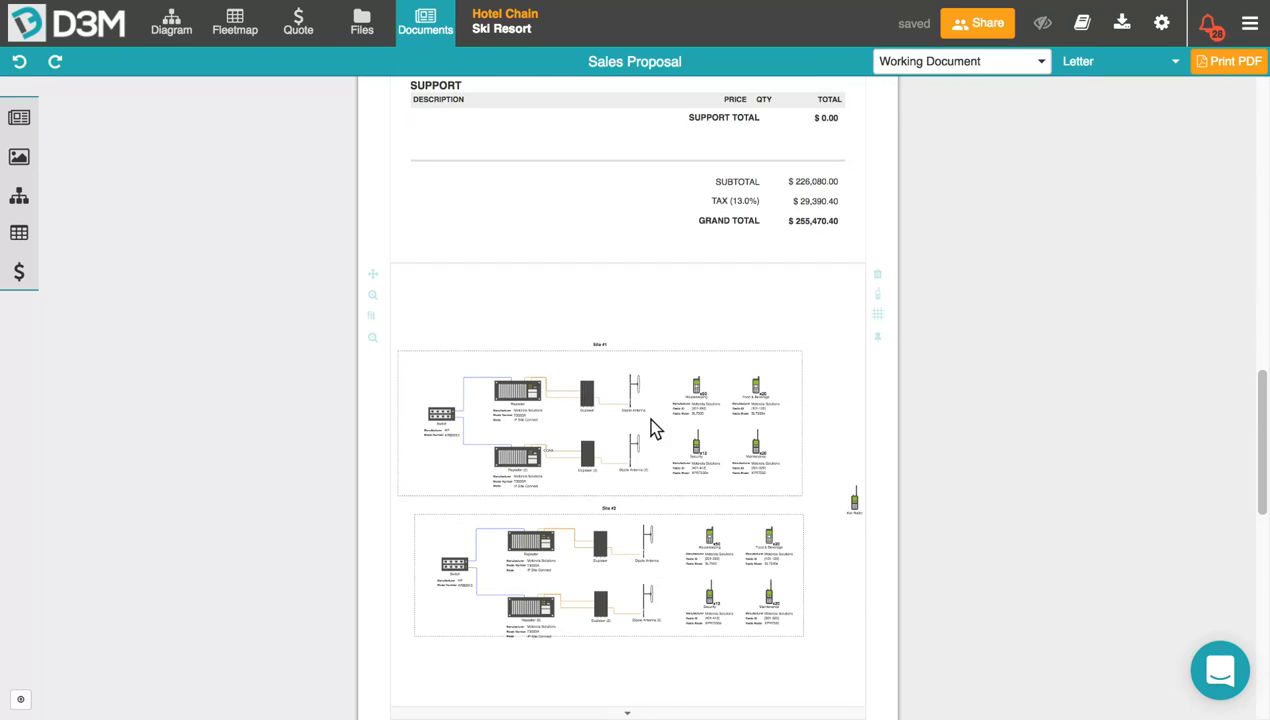
Look through the page sizes available for the Sales Proposal without changing the Letter format.
{"action": "left_click", "coordinate": [1157, 62]}
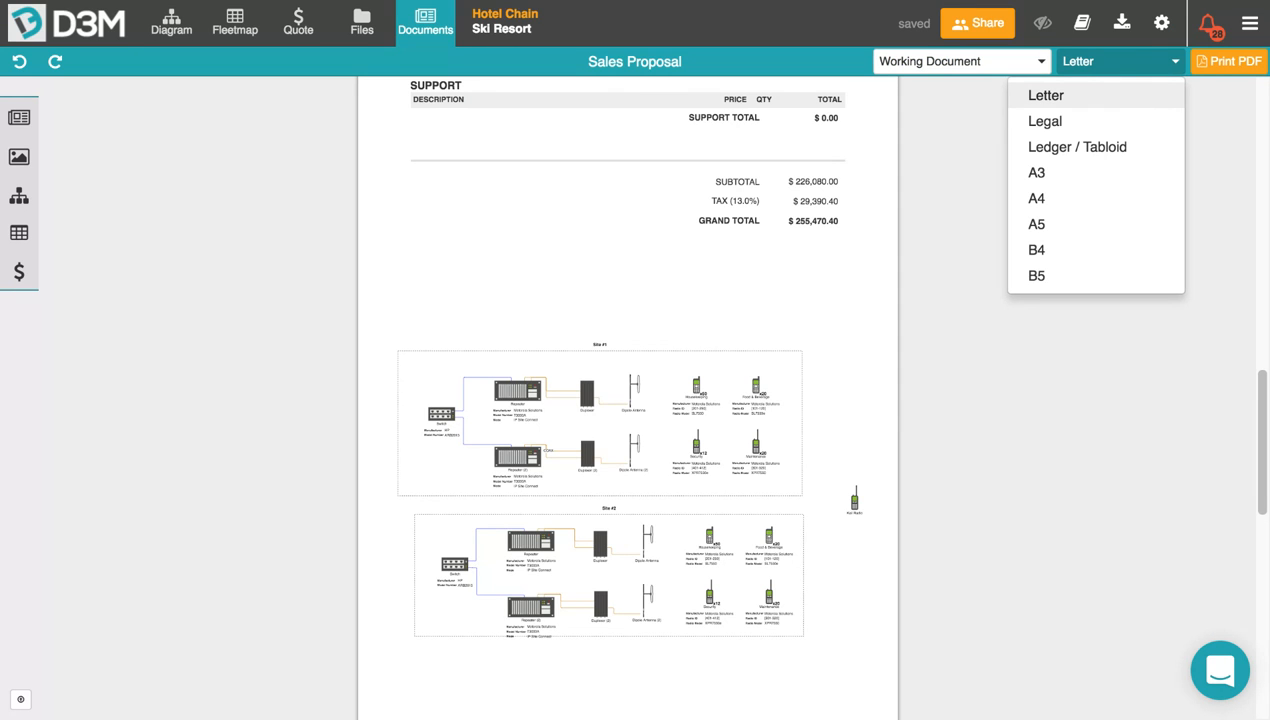
{"action": "left_click", "coordinate": [1146, 60]}
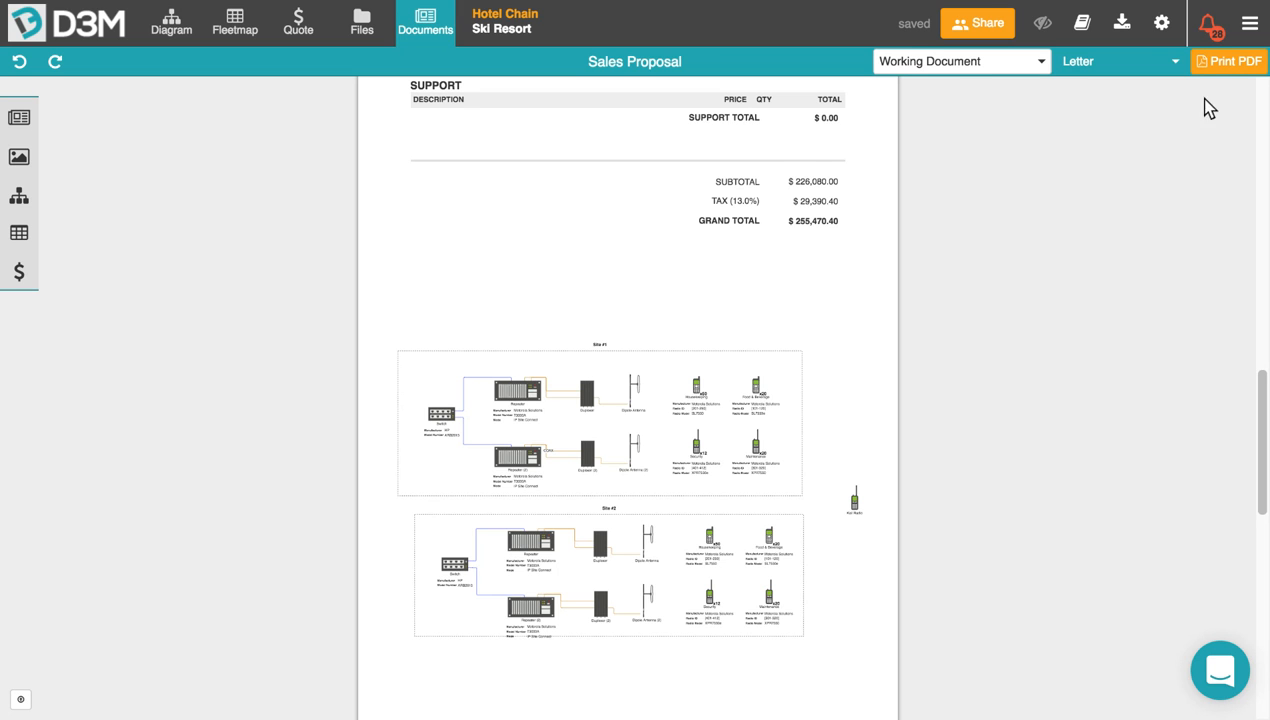
Open the document sharing options and view the Sales Proposal's shareable versions, link and email fields.
{"action": "left_click", "coordinate": [981, 33]}
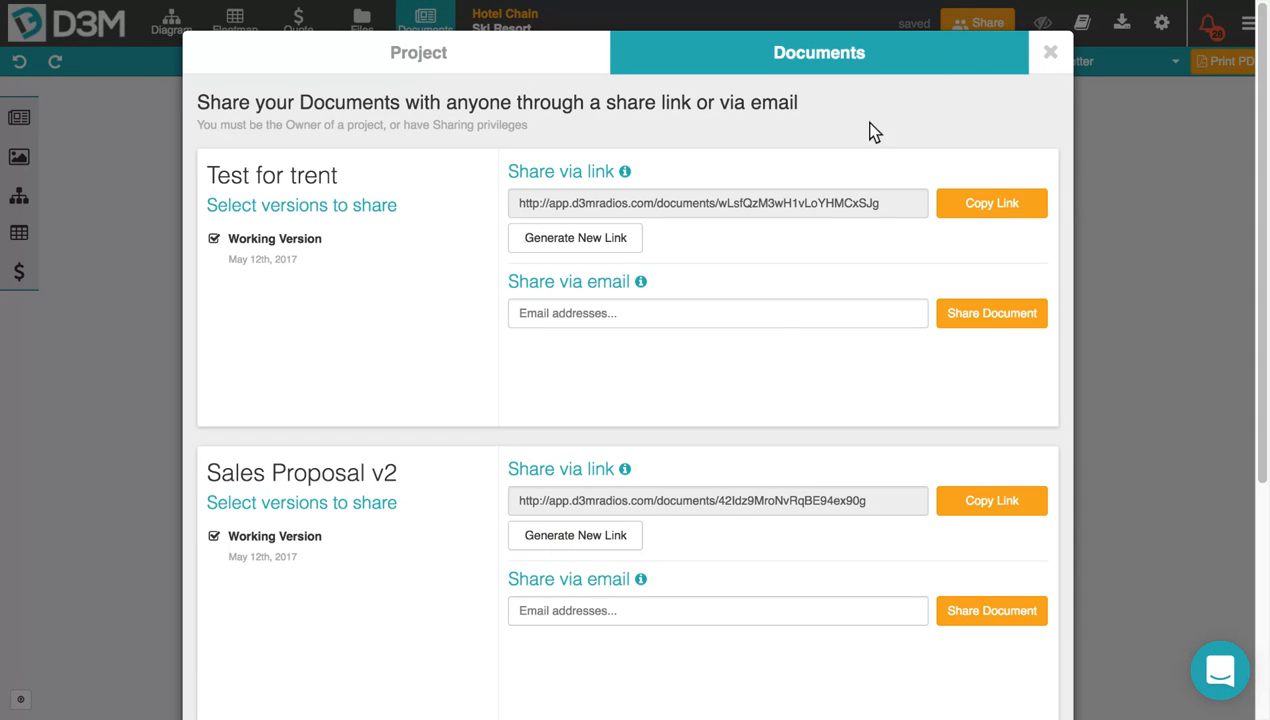
{"action": "scroll", "coordinate": [320, 470], "scroll_direction": "down", "scroll_amount": 2}
{"action": "scroll", "coordinate": [369, 463], "scroll_direction": "down", "scroll_amount": 5}
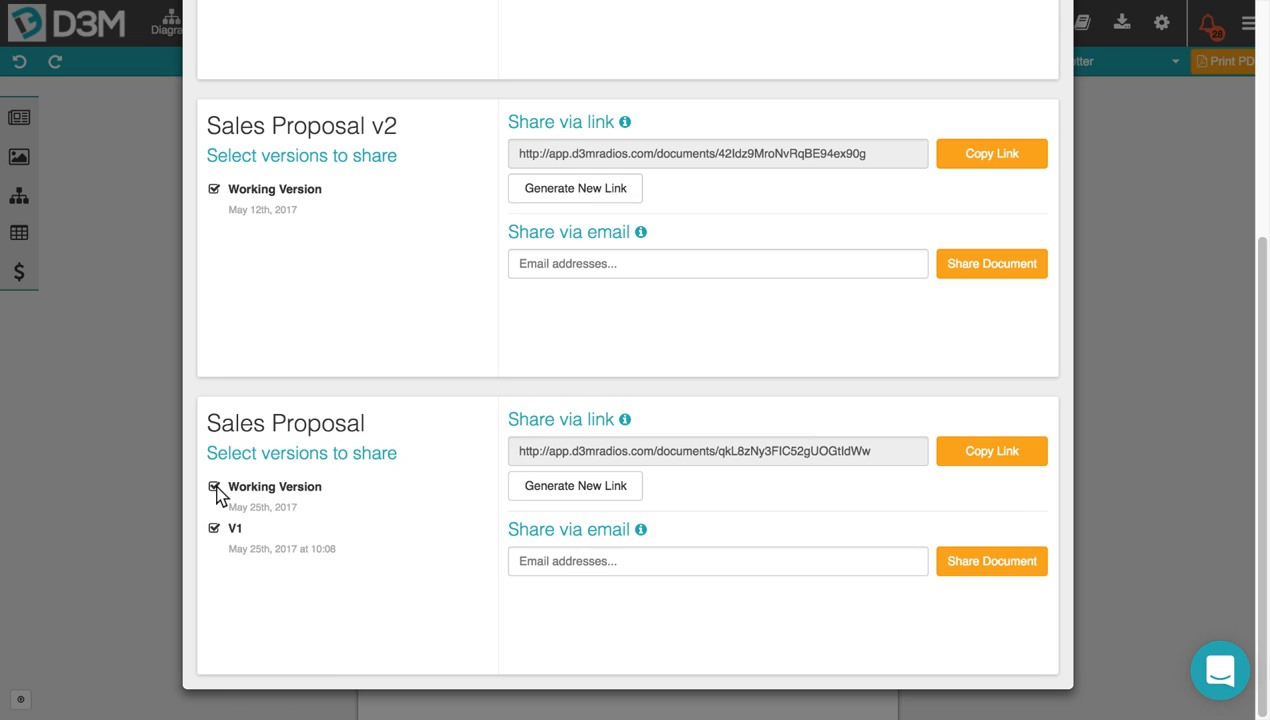
Toggle sharing of the Sales Proposal's V1 and Working Version off and back on, and close the sharing options.
{"action": "left_click", "coordinate": [214, 530]}
{"action": "left_click", "coordinate": [215, 528]}
{"action": "left_click", "coordinate": [213, 490]}
{"action": "left_click", "coordinate": [213, 487]}
{"action": "scroll", "coordinate": [643, 493], "scroll_direction": "up", "scroll_amount": 5}
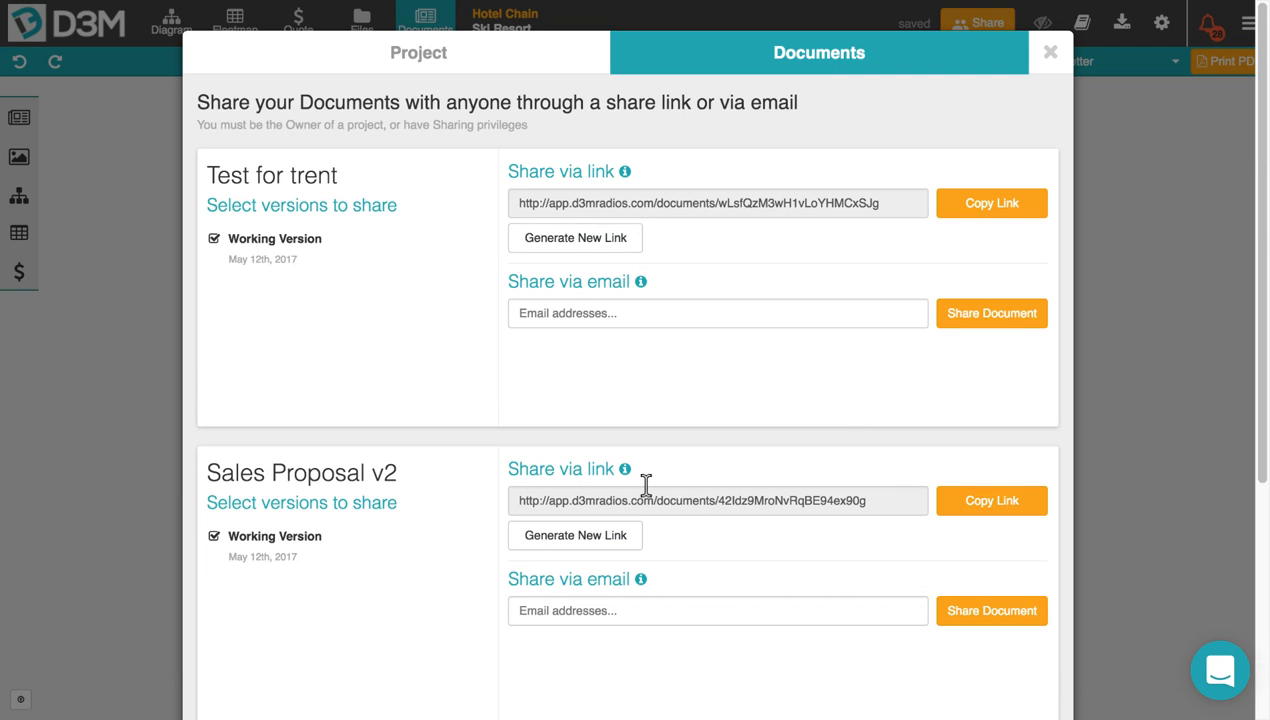
{"action": "left_click", "coordinate": [1051, 55]}
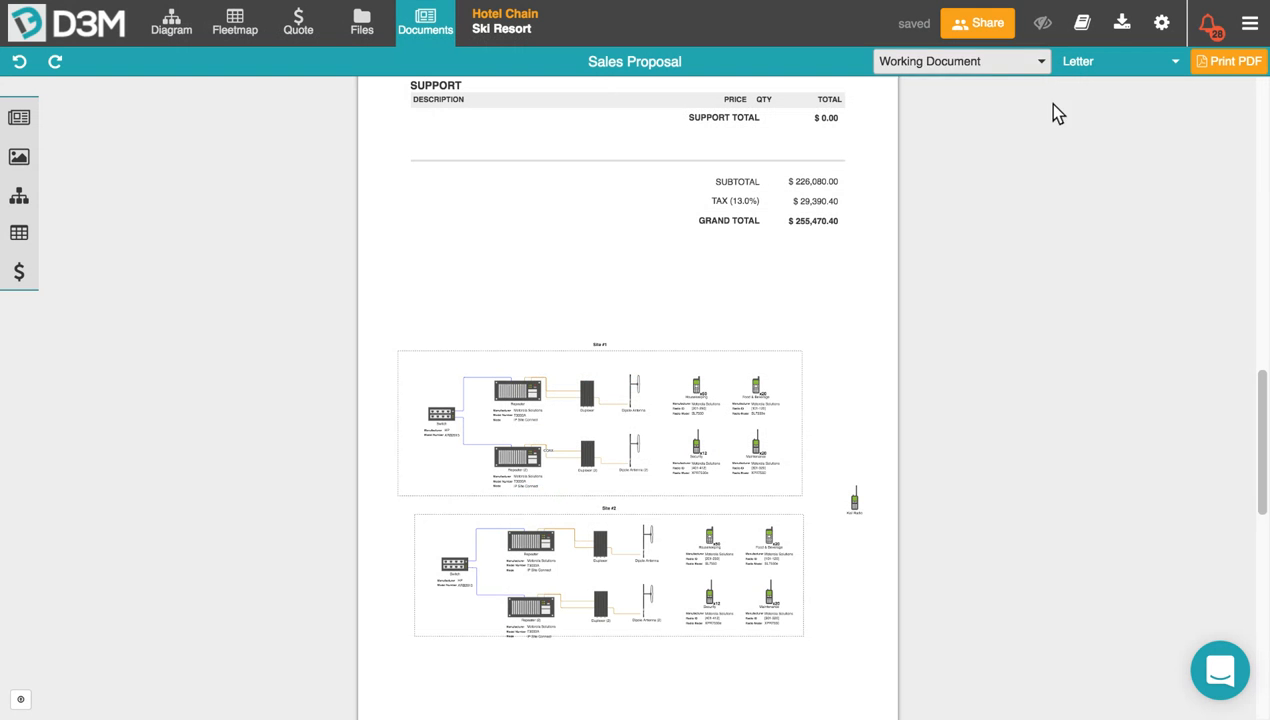